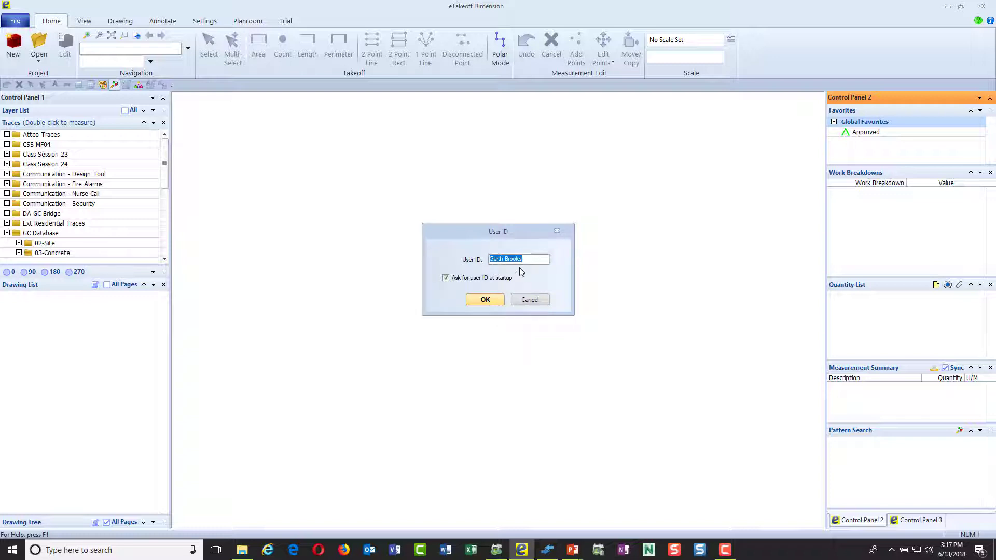
Confirm the user ID so the LA QUINTA HOTEL – PRESENTATION project loads on S1.1.
left_click(485, 300)
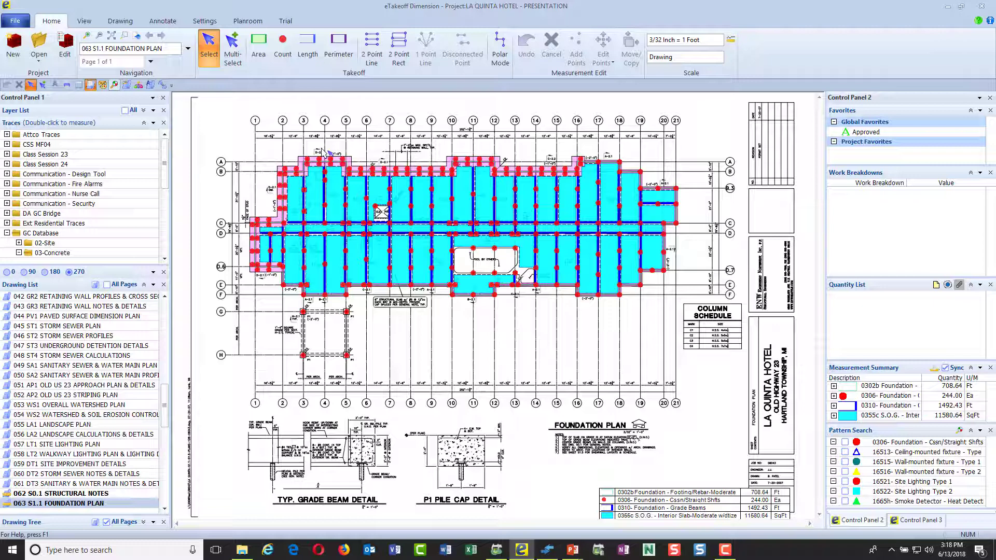
Switch to the View ribbon, where Start Bridge is located.
left_click(85, 21)
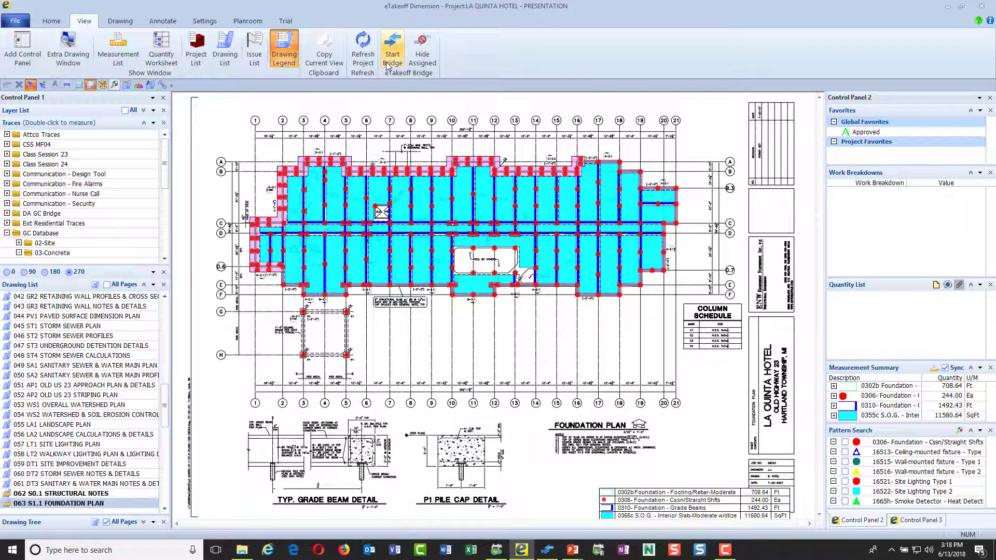
Start a new bridge named 'LaQuinta Hotel' tied to a new 'LaQuinta Hotel' estimate.
left_click(392, 49)
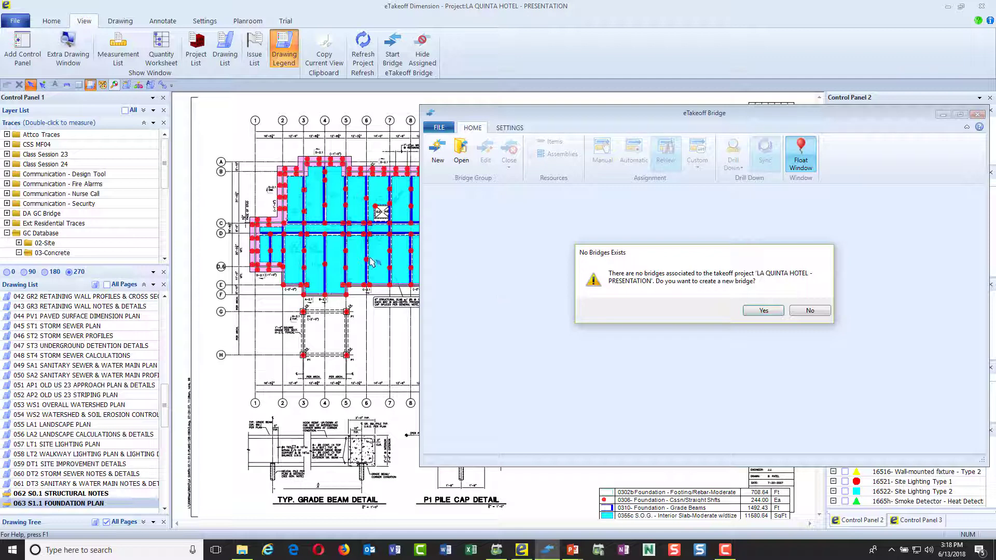
left_click(764, 310)
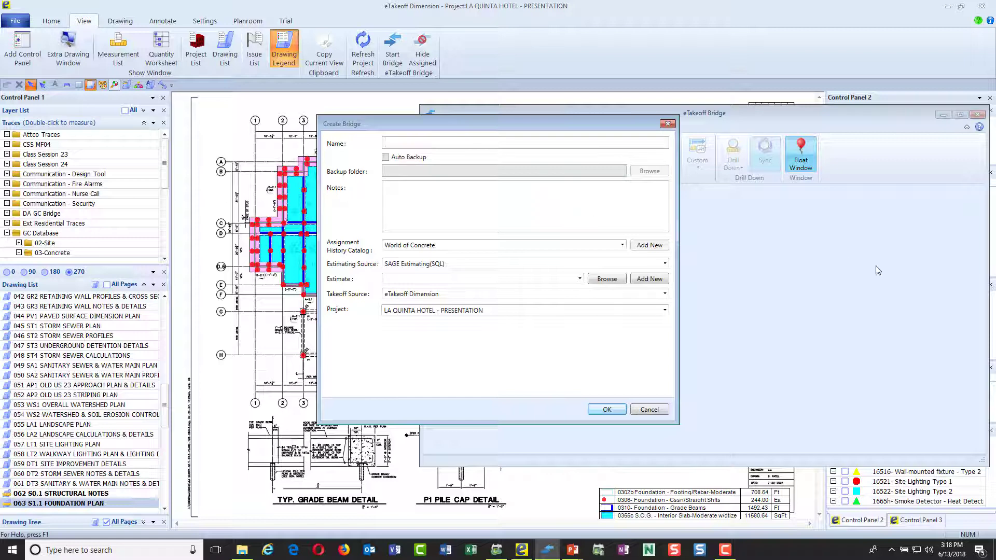
type("LaQuinta Hotel")
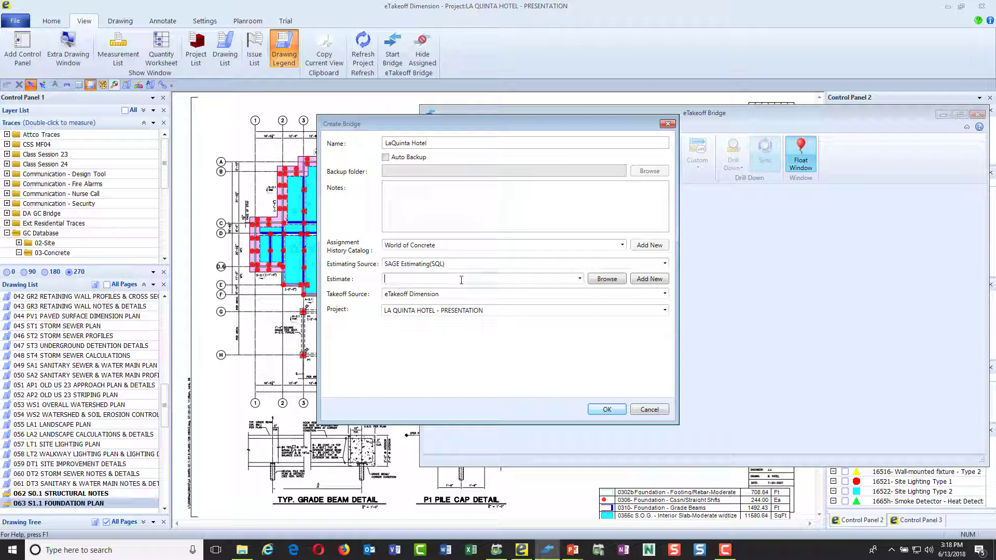
left_click(650, 278)
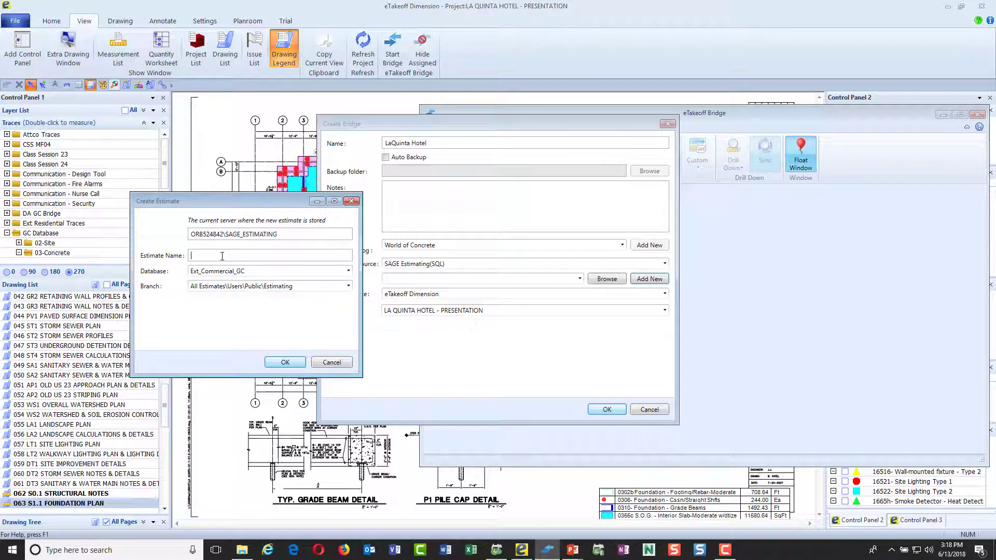
type("LaQuinta Hotel")
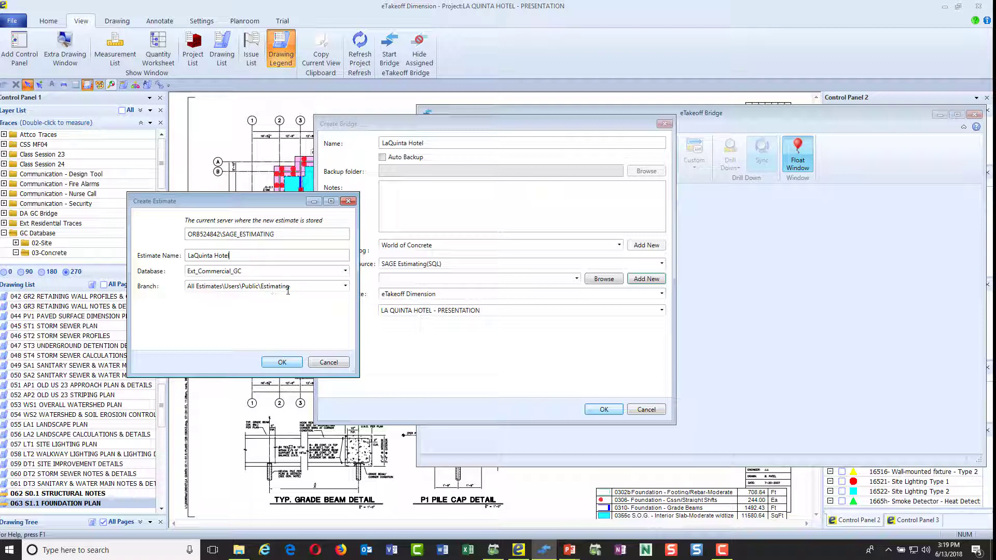
left_click(281, 361)
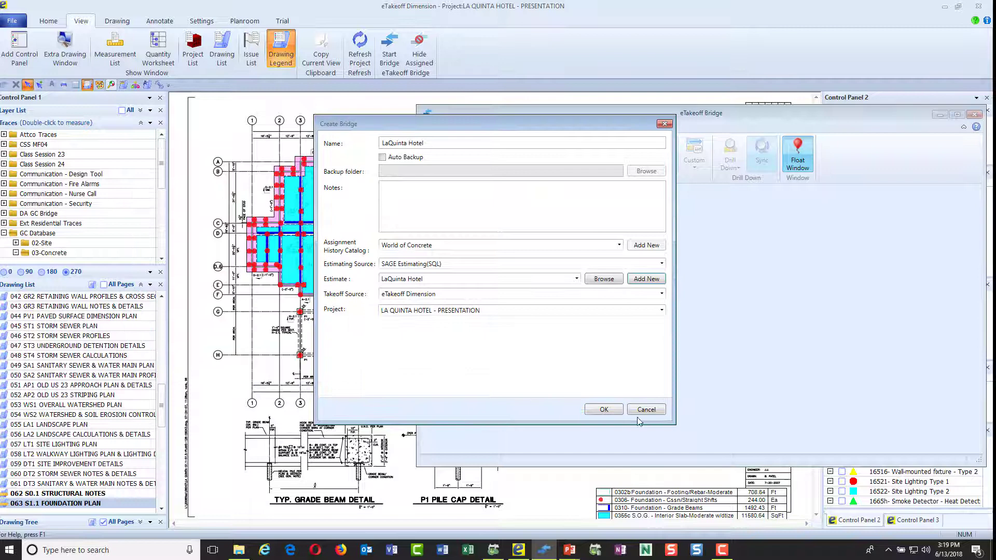
left_click(603, 409)
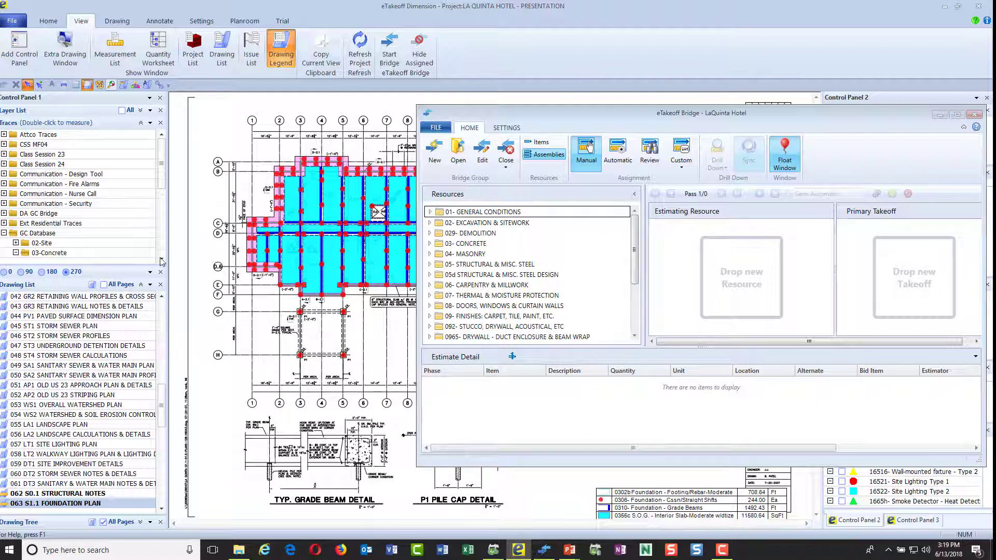
Turn on Hide Assigned in the eTakeoff Bridge group once the bridge has loaded.
left_click(420, 60)
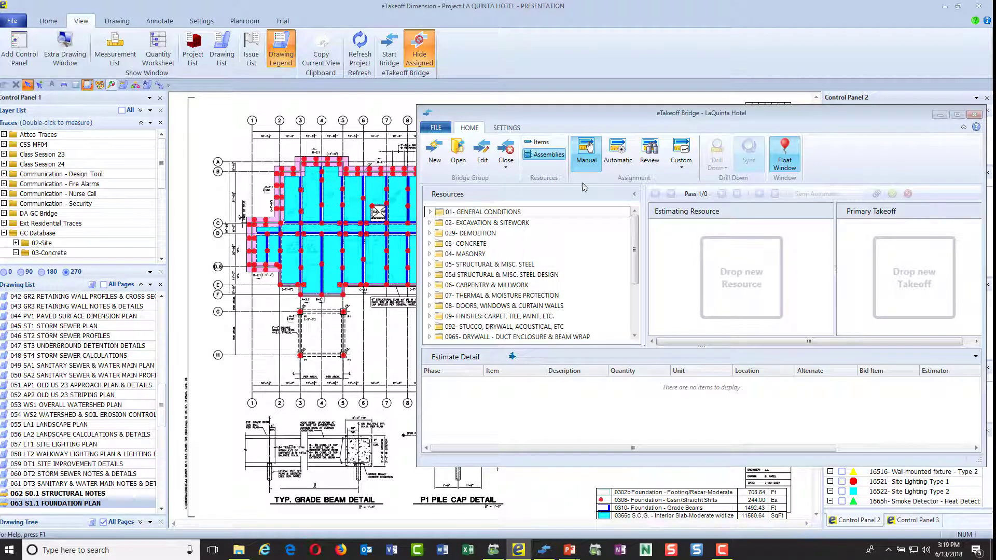
Auto-assign and submit all 98 takeoff measurements, acknowledging the success message.
left_click(619, 163)
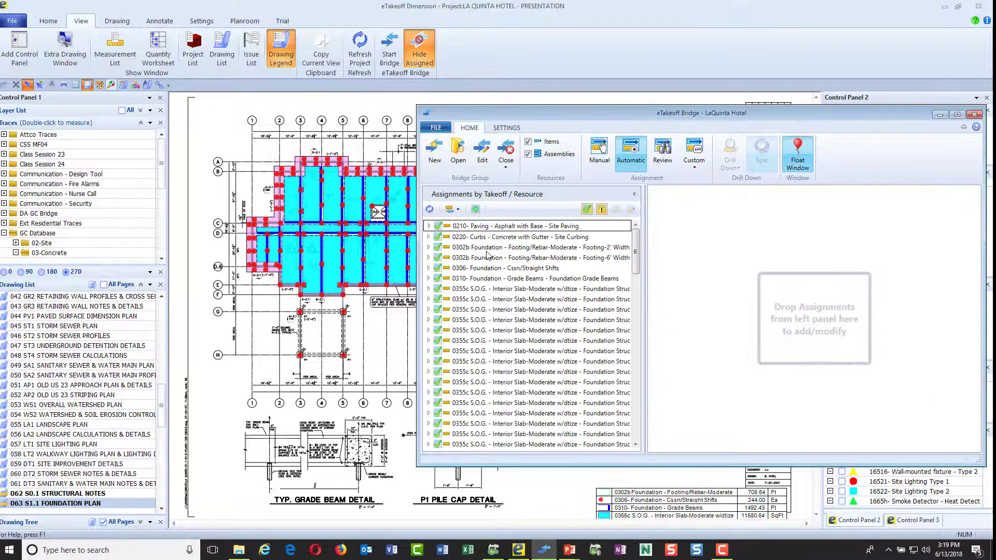
scroll(115, 329, "down", 3)
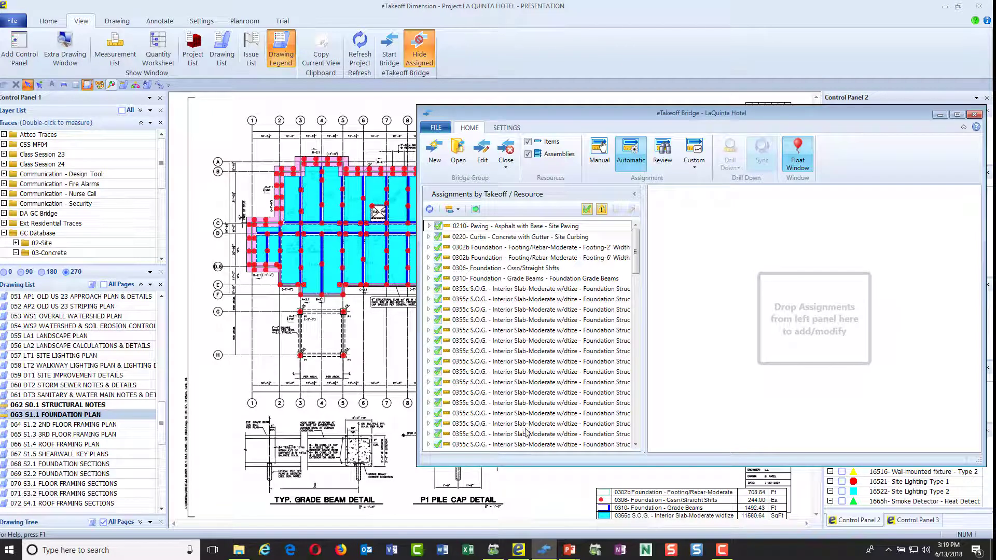
left_click(475, 210)
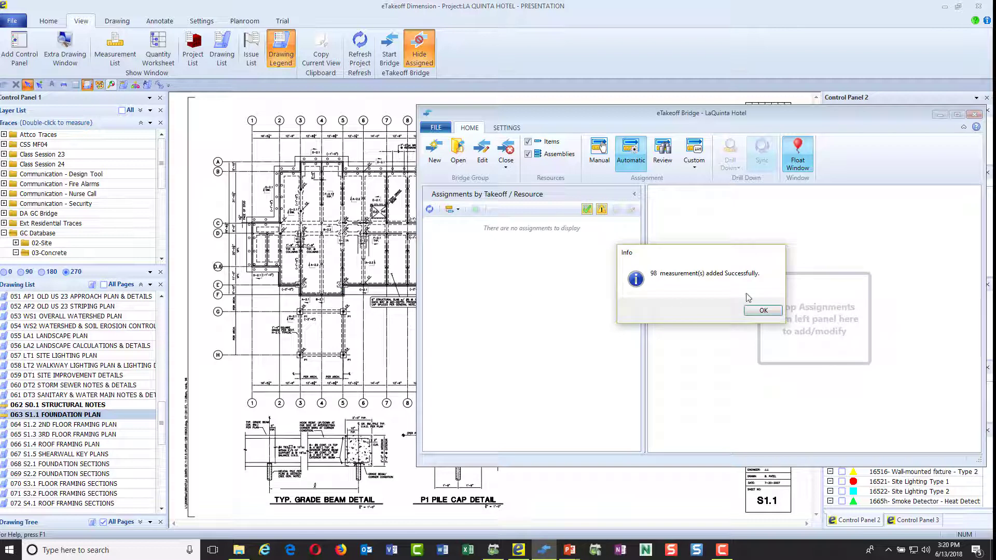
left_click(775, 314)
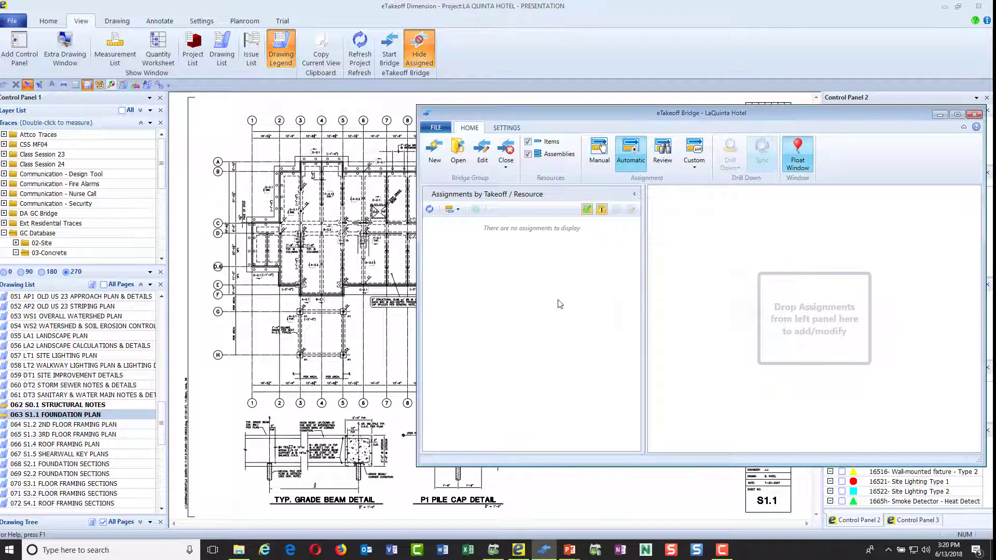
Review the first 0355c interior slab assignment's estimate detail, then close the bridge.
left_click(669, 161)
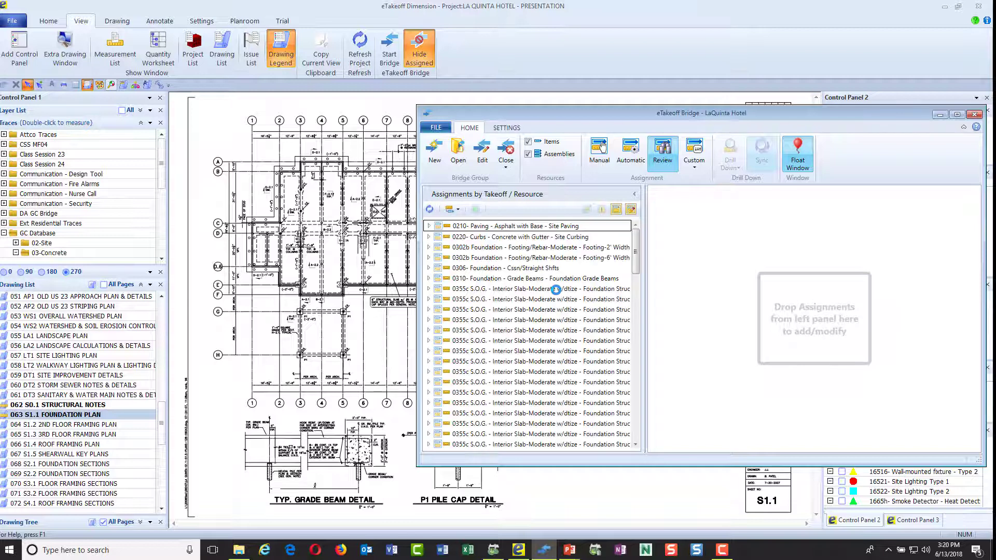
left_click(428, 288)
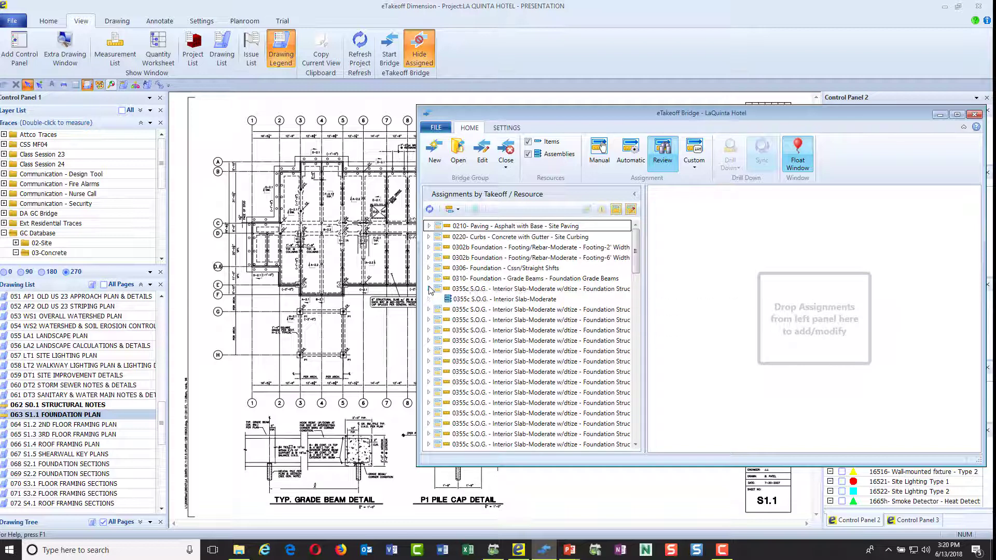
left_click(504, 299)
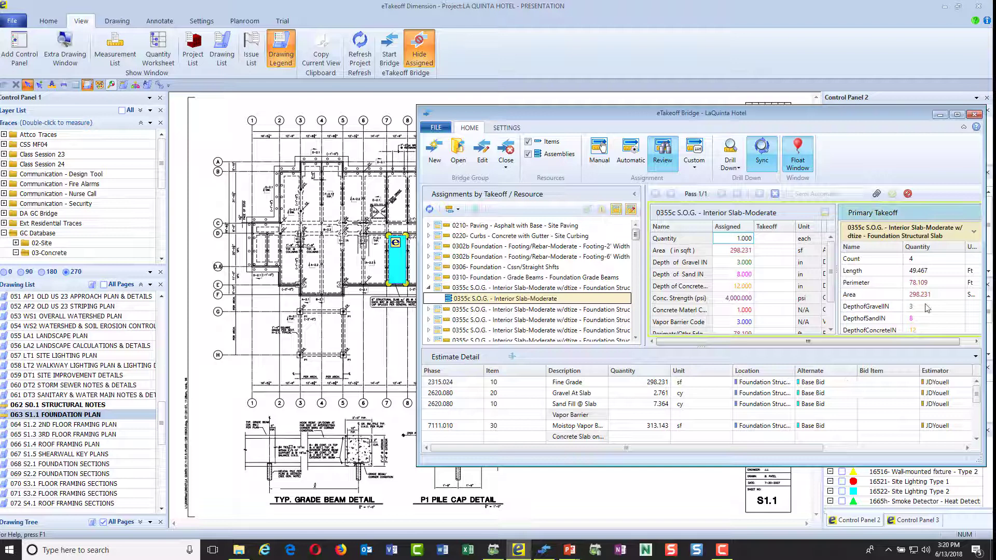
scroll(927, 308, "down", 5)
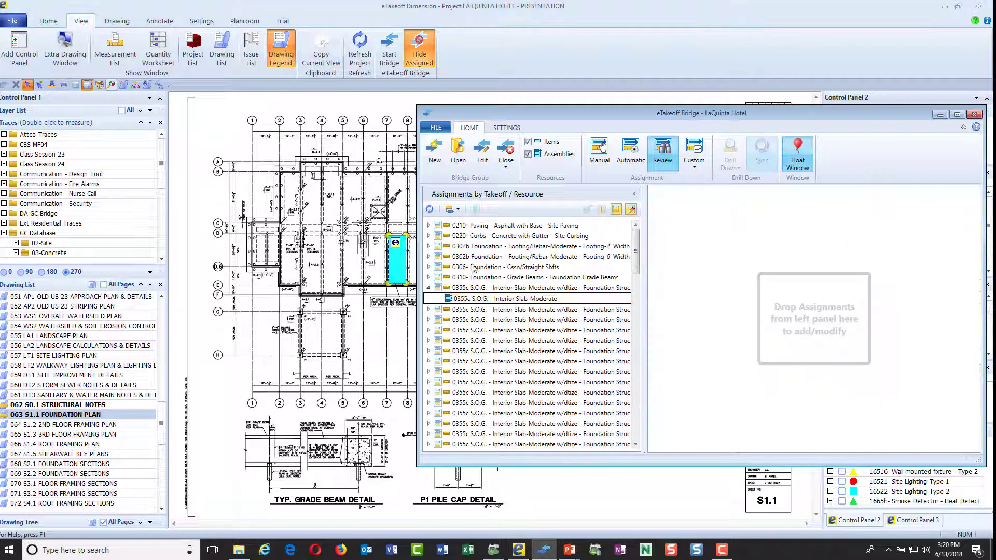
left_click(506, 155)
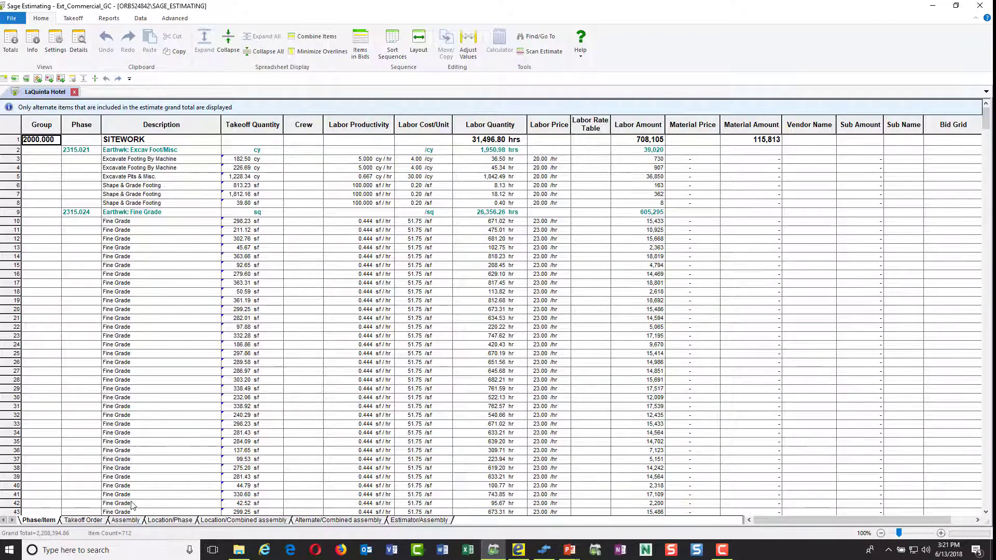
Combine like items, then browse the estimate on the Assembly sheet, e.g. Foundation - Grade Beams.
left_click(314, 37)
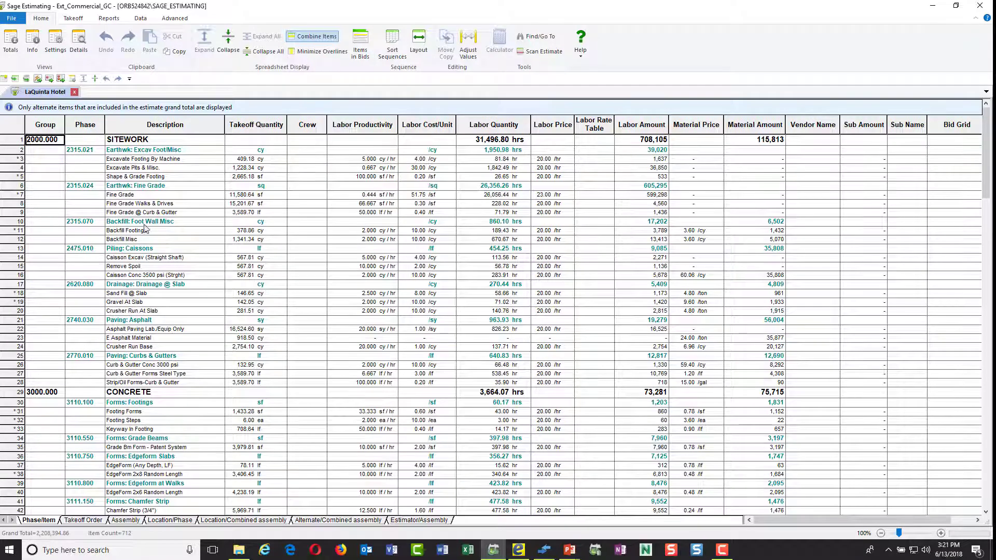
left_click(130, 521)
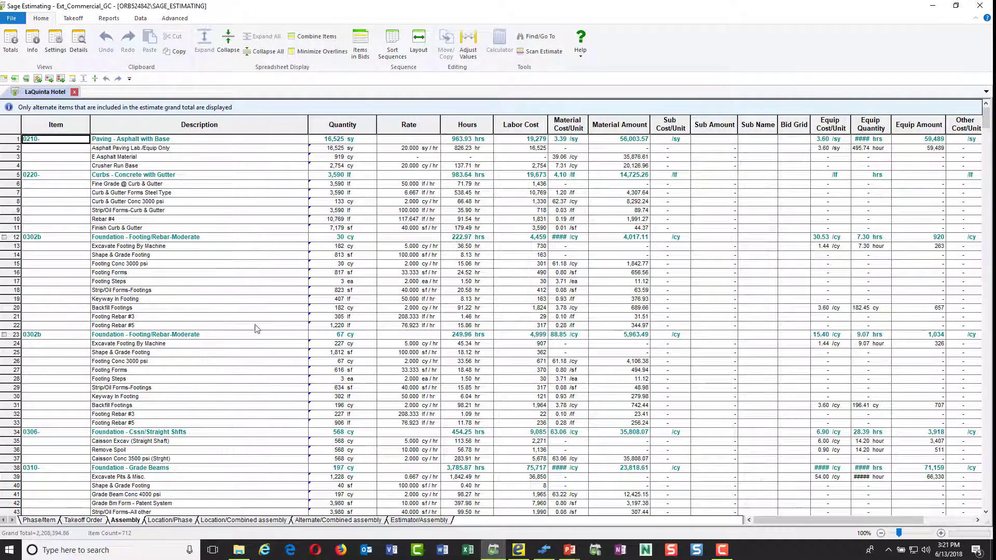
scroll(192, 301, "down", 3)
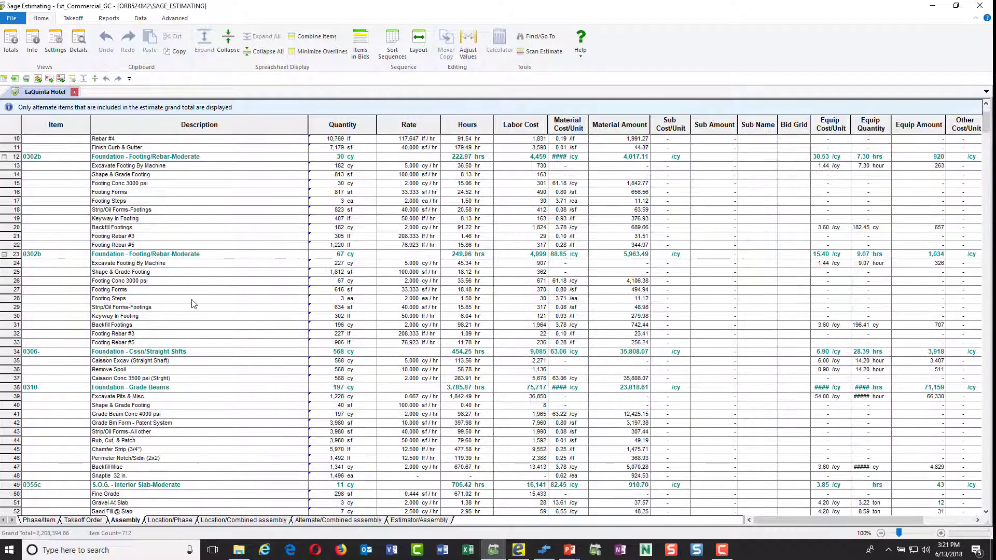
scroll(192, 304, "up", 3)
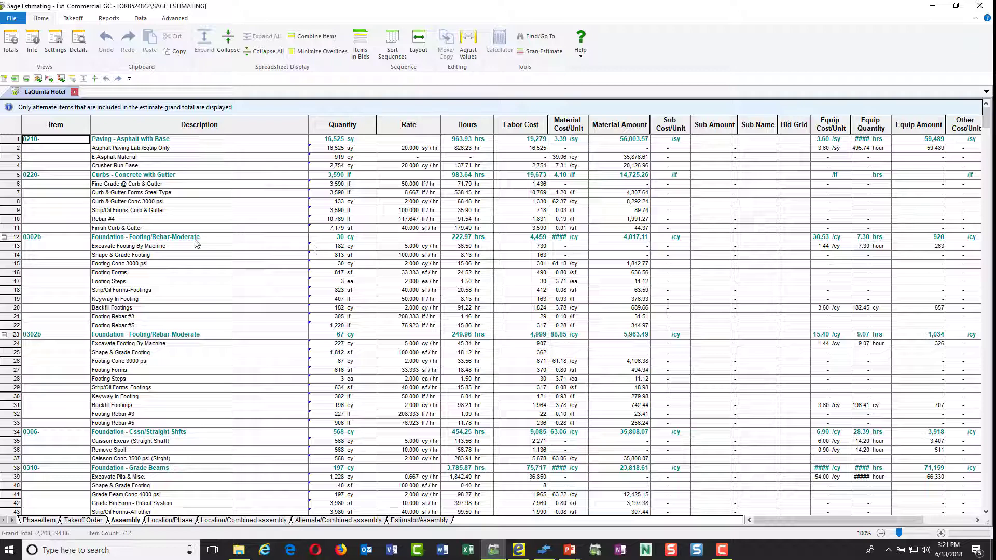
scroll(178, 417, "down", 6)
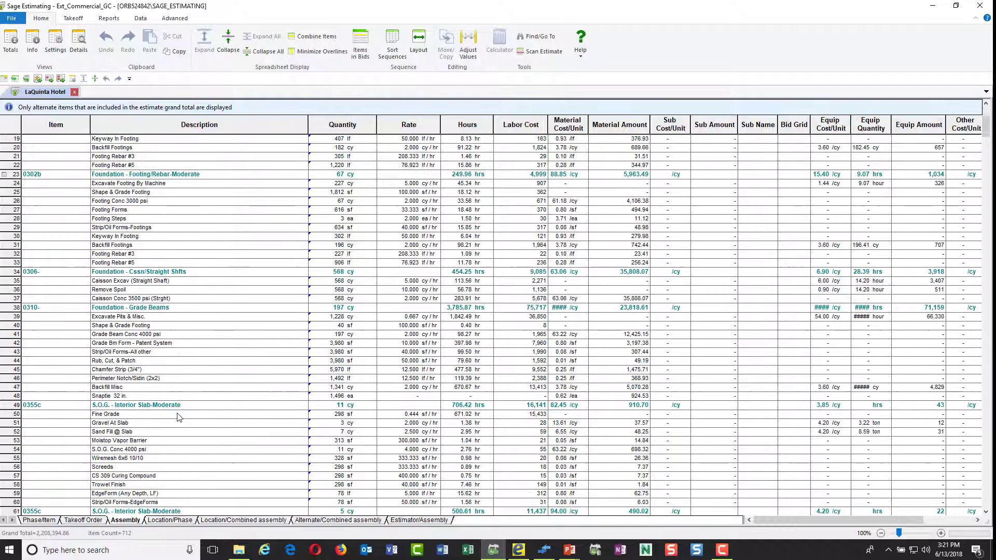
right_click(159, 405)
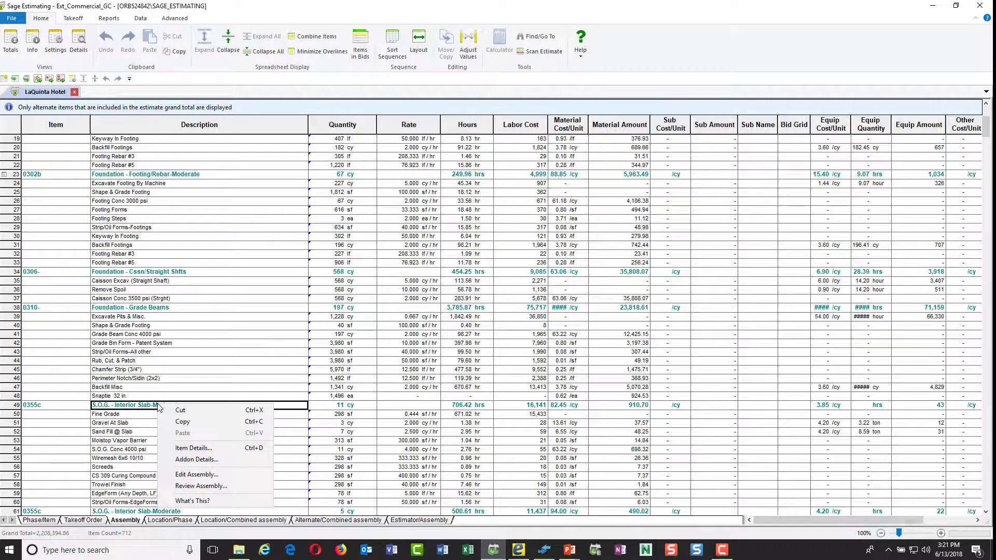
left_click(207, 485)
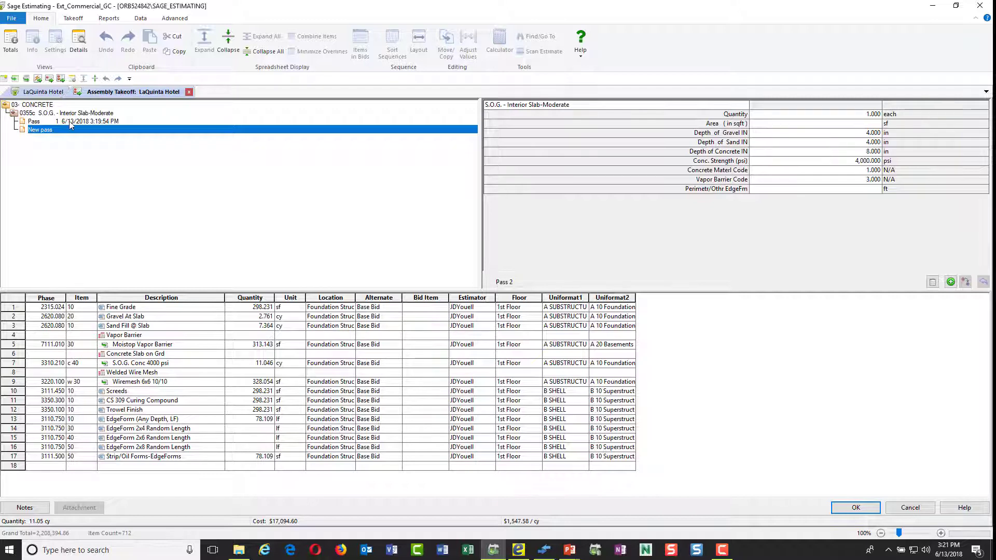
right_click(171, 181)
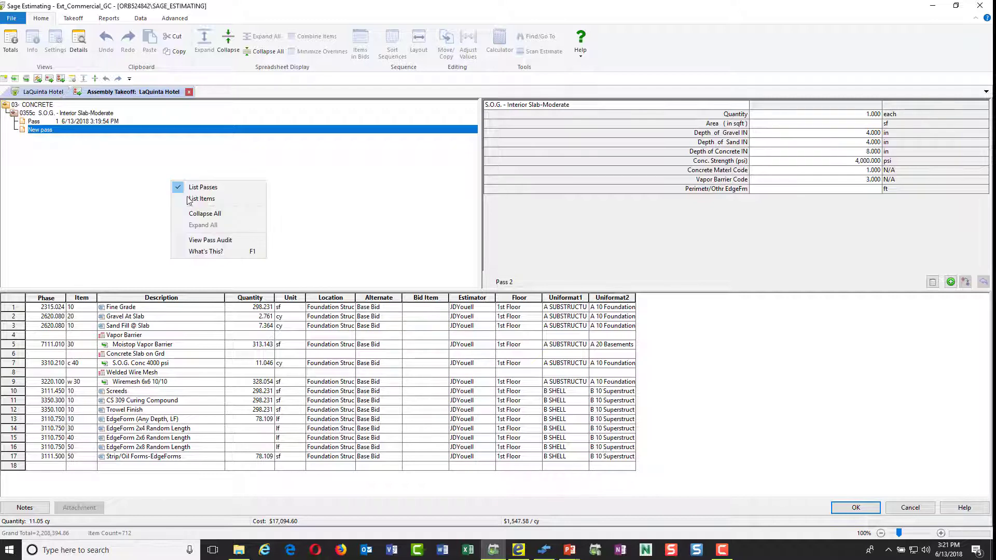
left_click(200, 242)
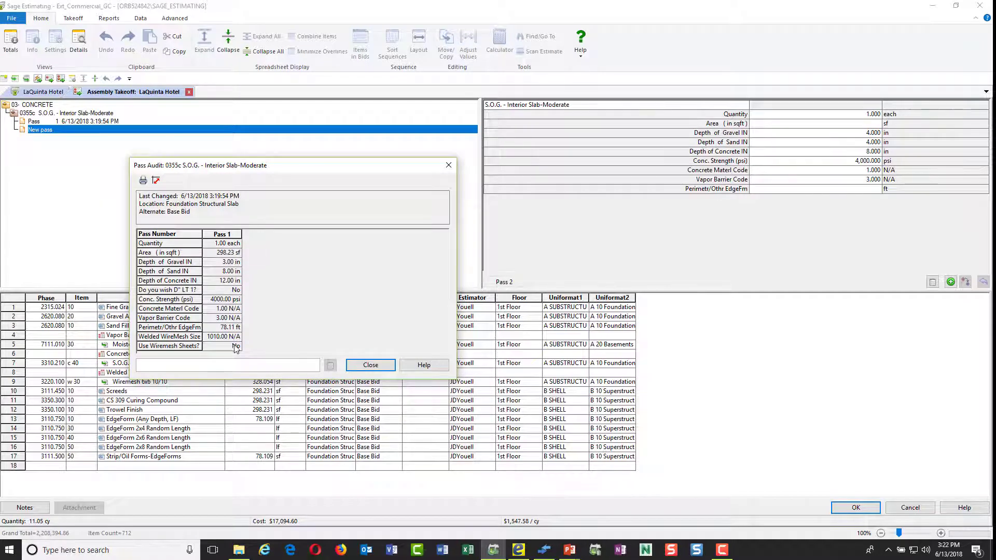
left_click(376, 366)
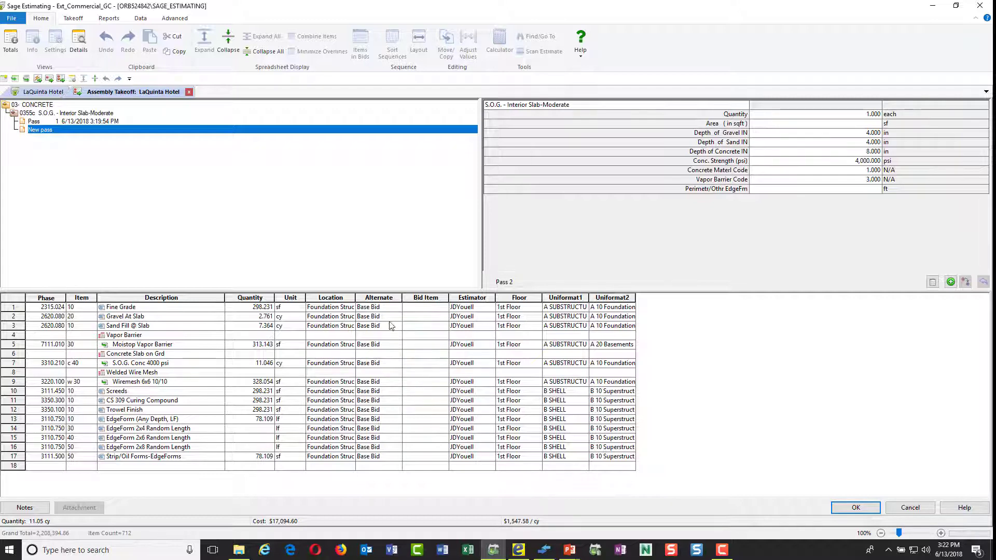
left_click(878, 510)
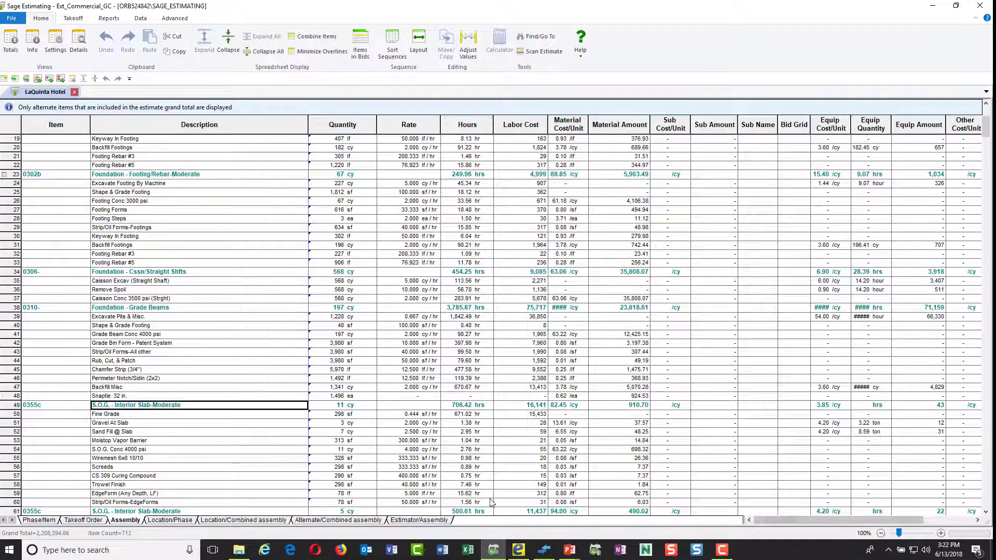
Switch to the Estimator/Assembly sheet and look over the Flooring - Resilient Tile assembly.
left_click(415, 521)
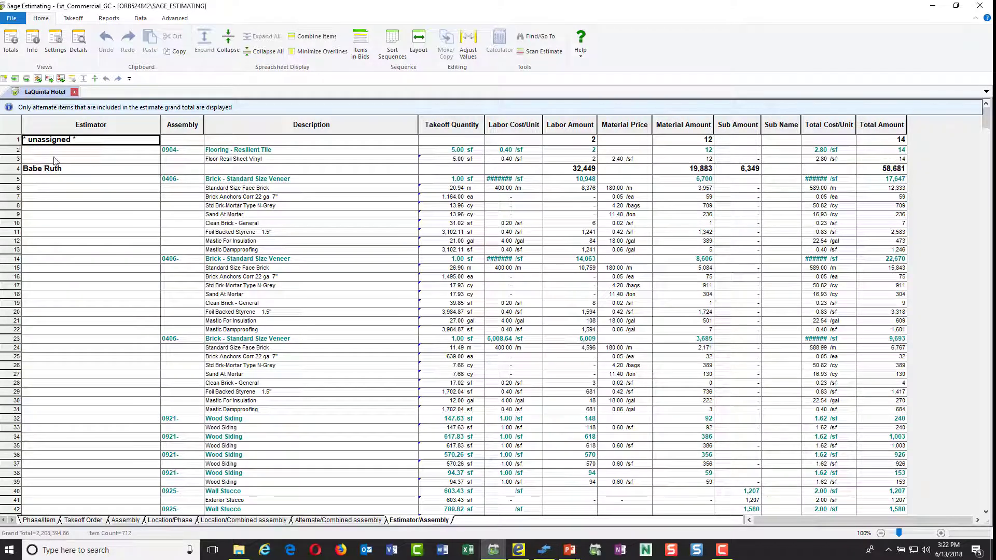
left_click(20, 151)
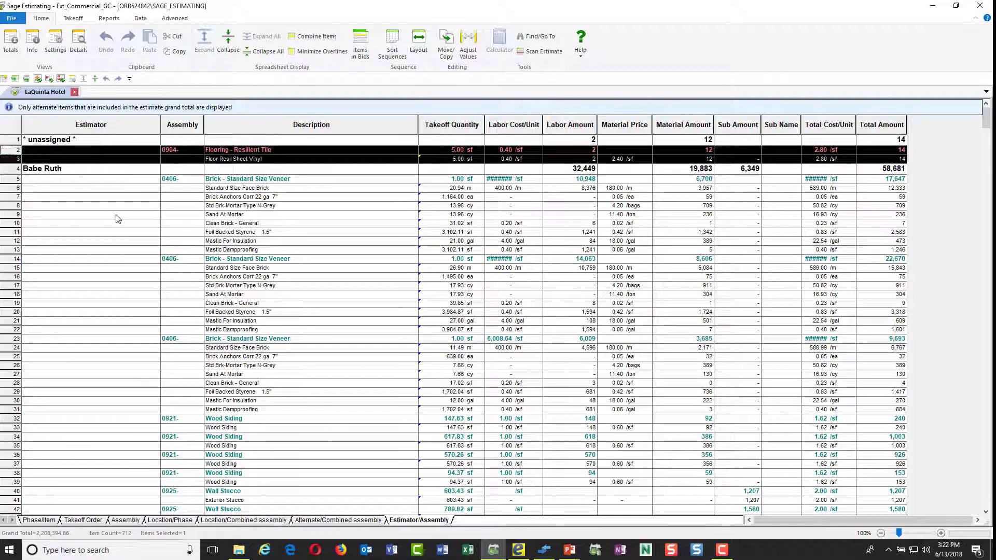
scroll(96, 248, "down", 4)
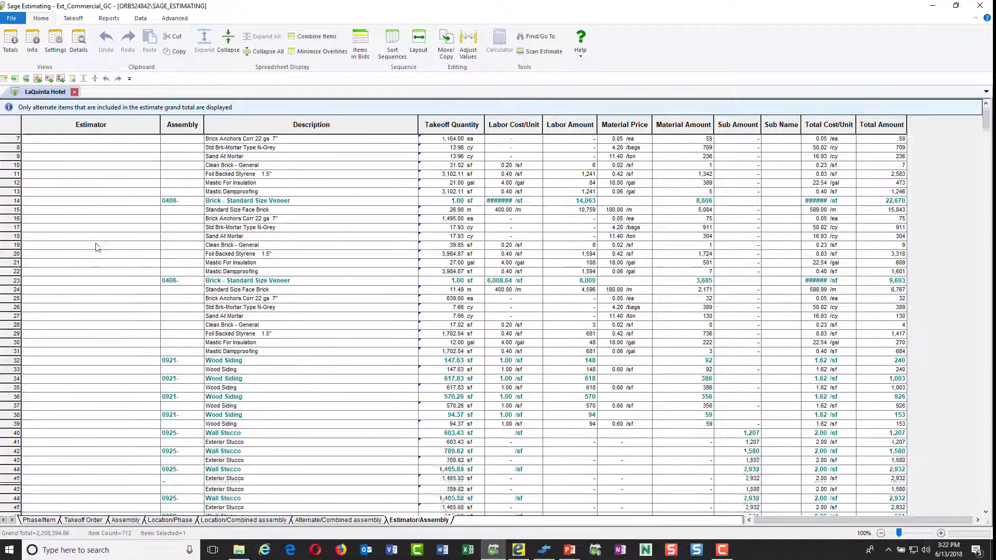
scroll(95, 244, "up", 4)
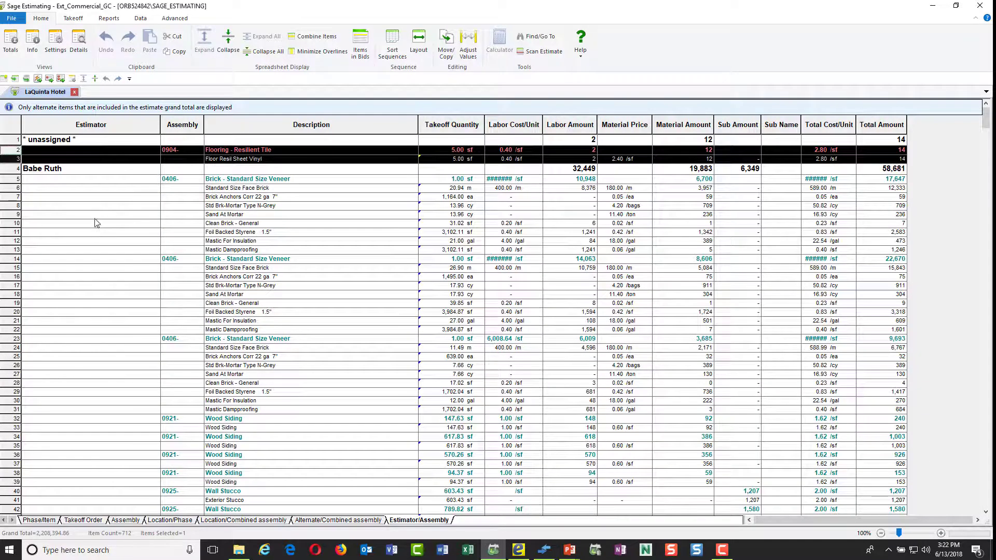
scroll(99, 363, "down", 12)
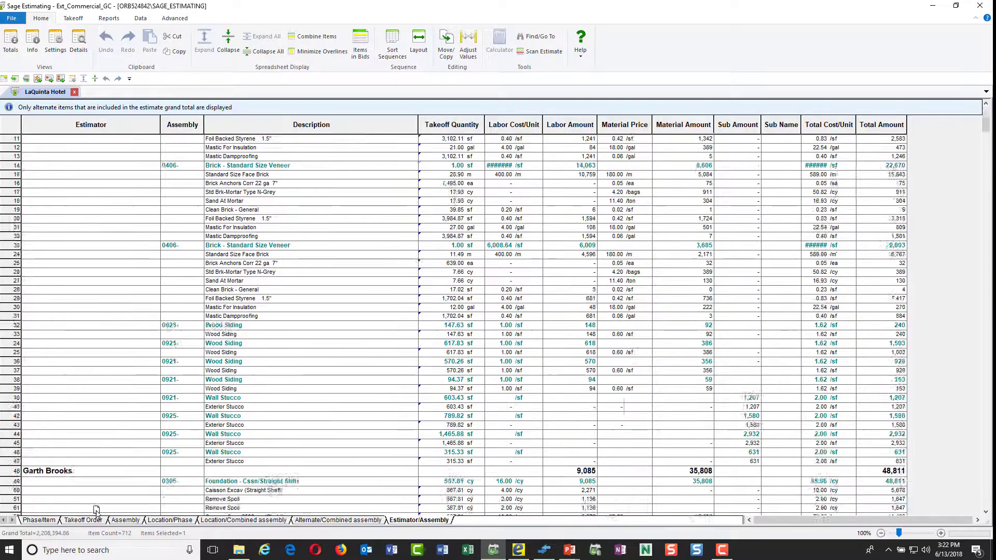
scroll(91, 295, "up", 12)
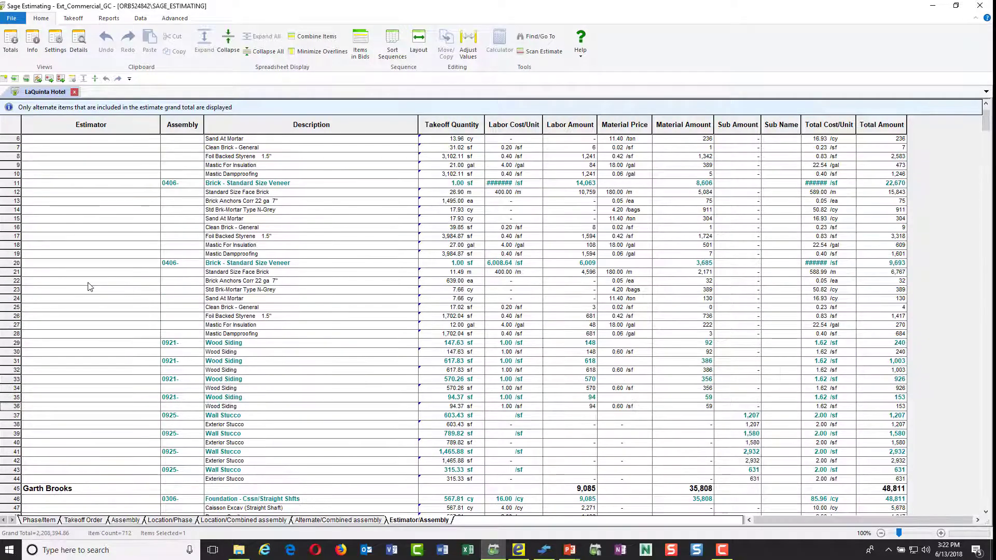
scroll(125, 414, "down", 8)
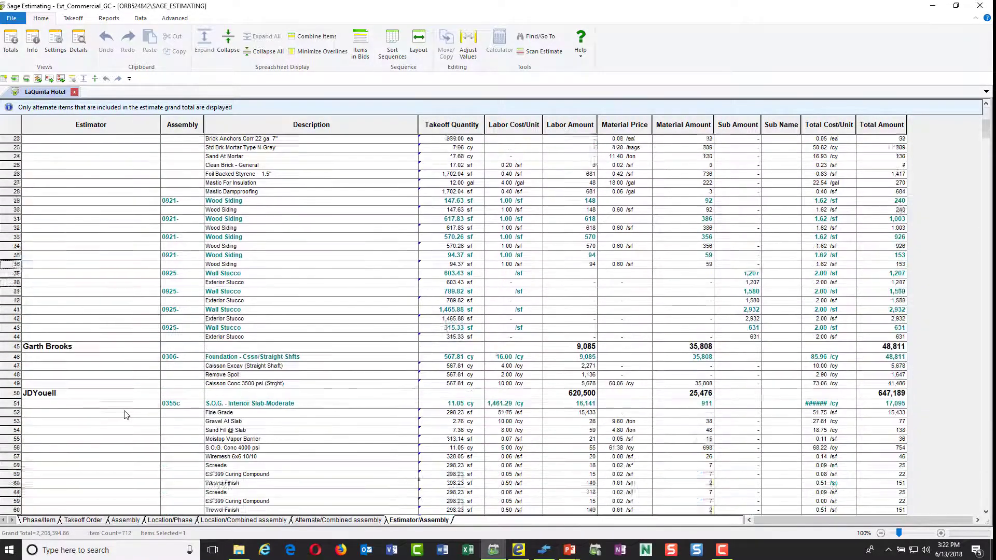
scroll(101, 316, "up", 8)
Collapse to estimator totals, then expand the slab estimator's first S.O.G. - Interior Slab-Moderate assembly.
left_click(230, 45)
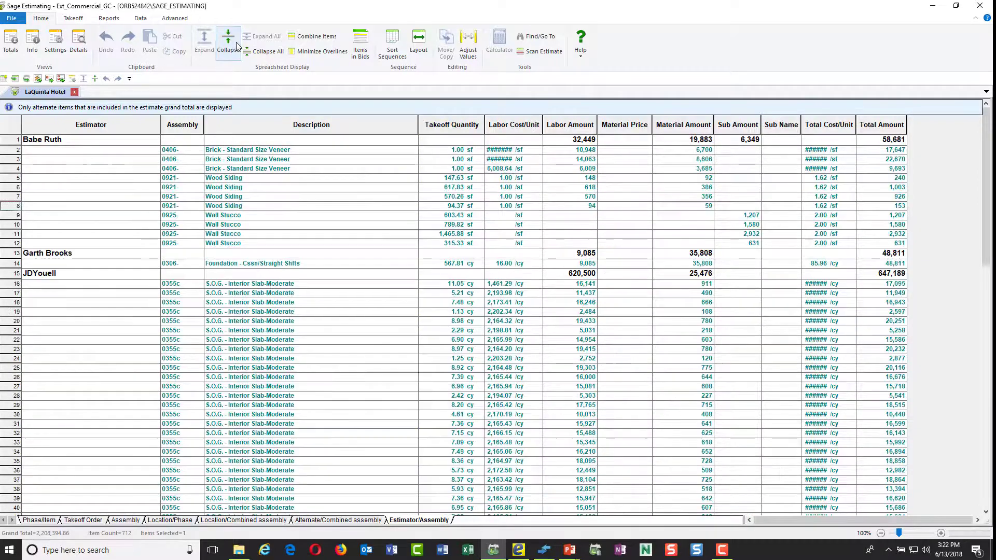
left_click(231, 47)
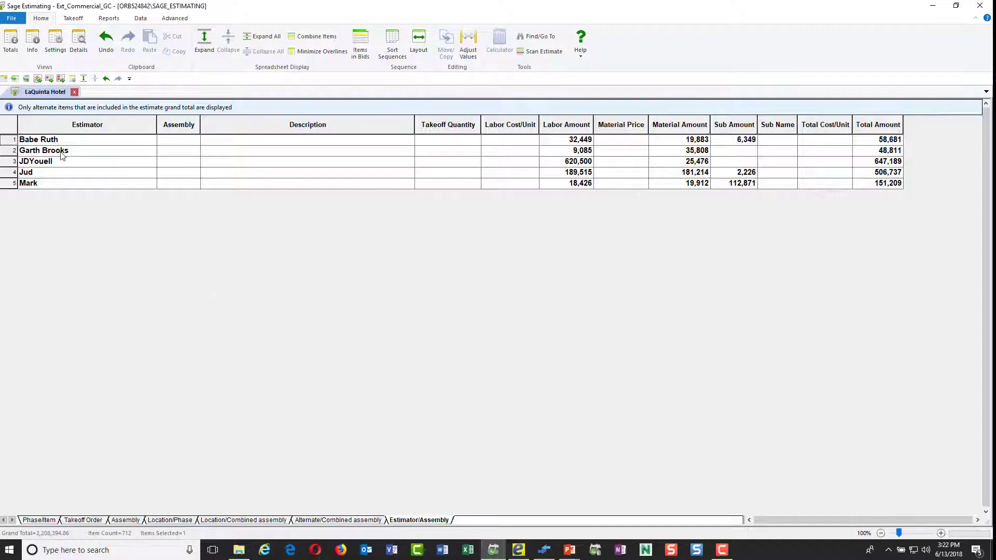
double_click(45, 164)
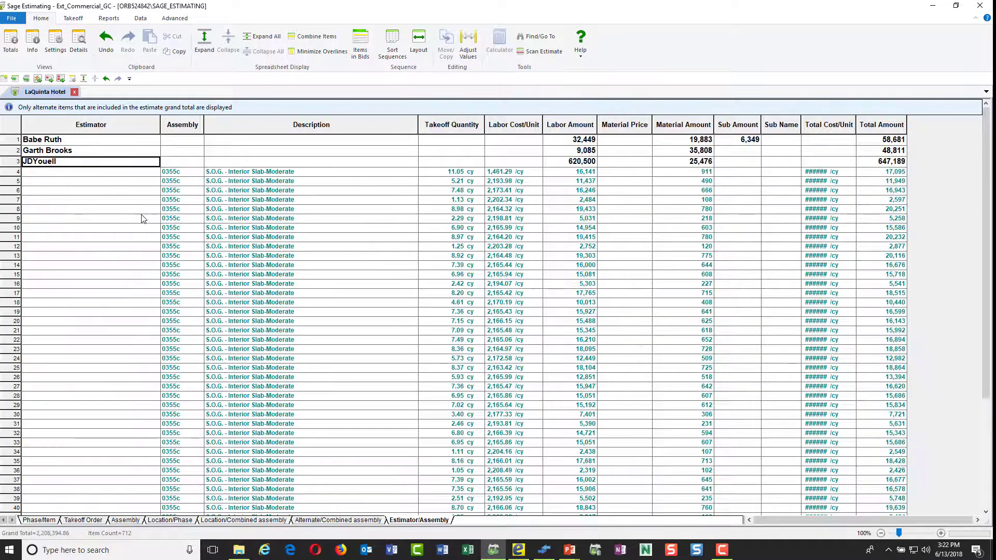
left_click(232, 172)
double_click(231, 174)
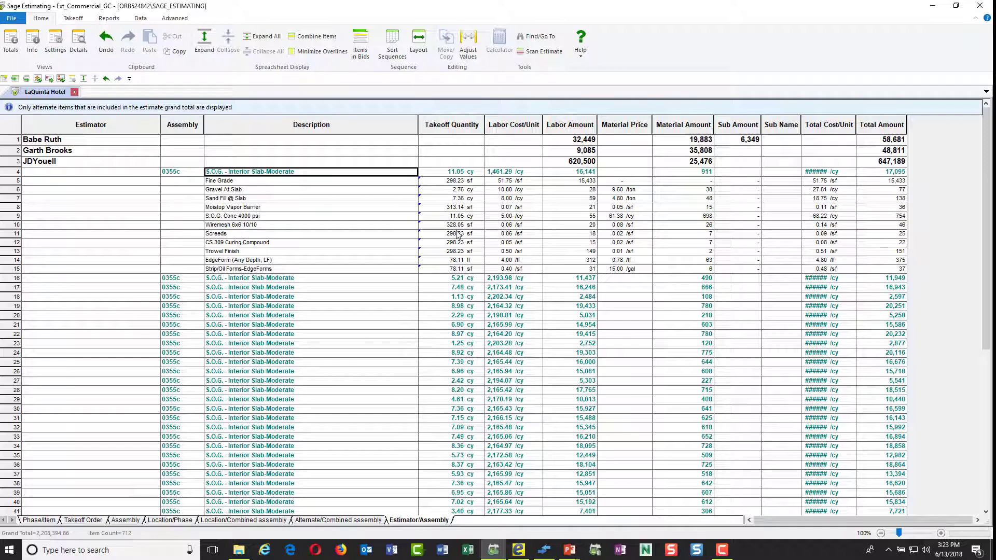
Drill down from the Moistop Vapor Barrier takeoff quantity to its eTakeoff Bridge assignment.
right_click(452, 208)
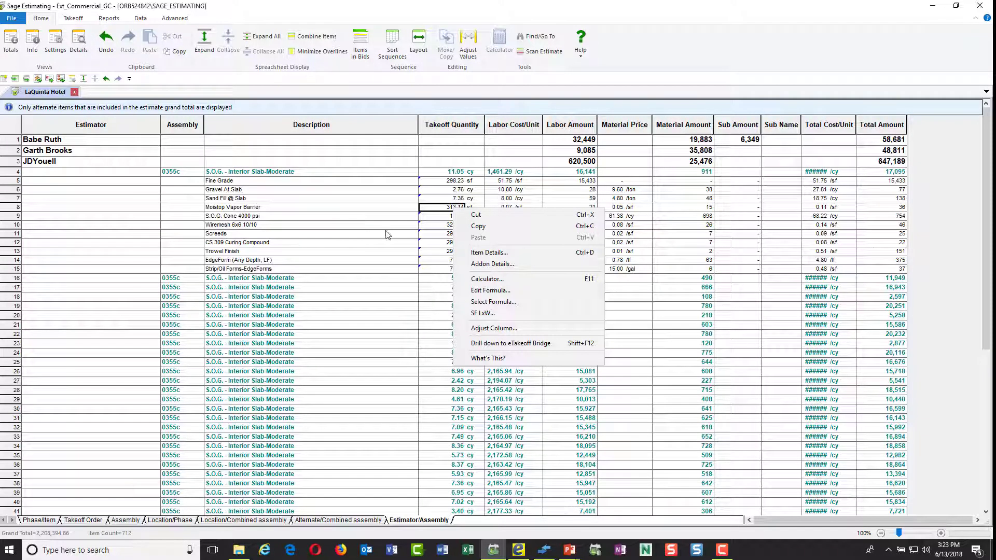
left_click(511, 343)
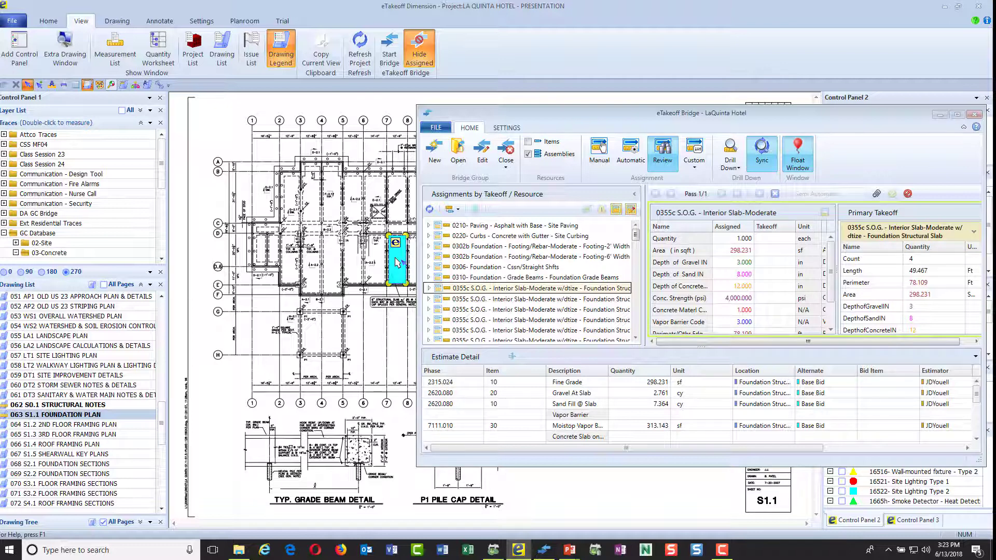
Pull the slab's top-left and bottom-left corners outward, and move the bridge window aside.
left_click_drag(389, 236, 402, 213)
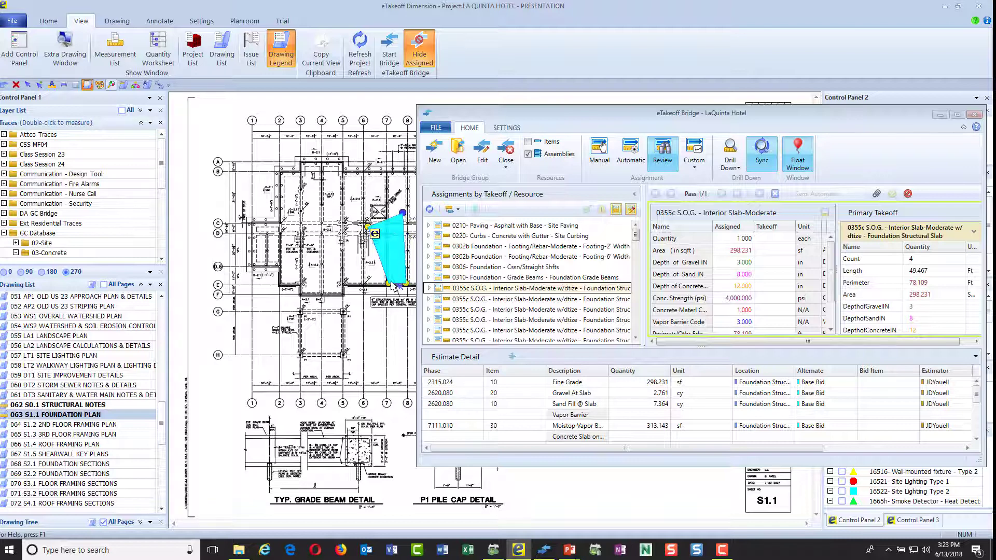
left_click_drag(392, 285, 374, 291)
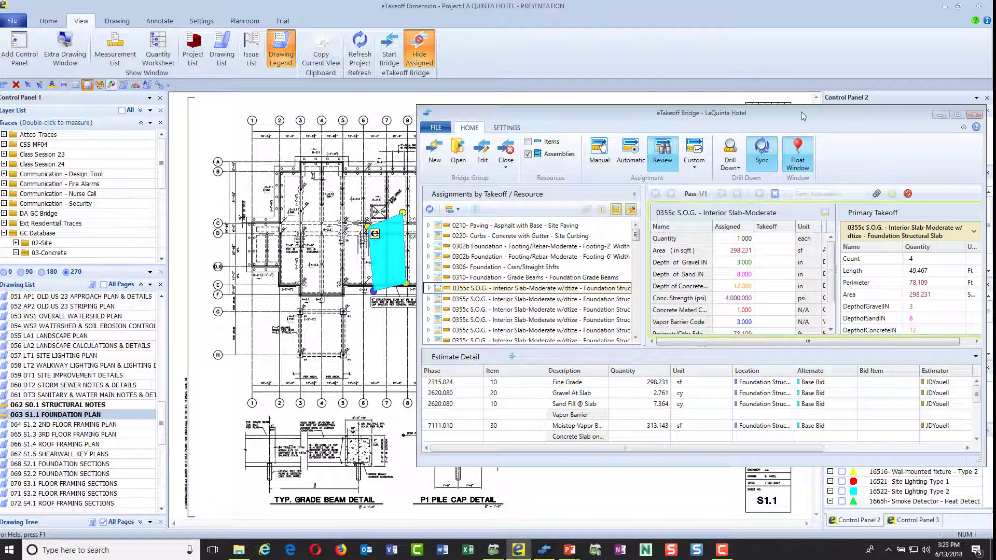
left_click_drag(801, 111, 656, 104)
left_click_drag(724, 107, 672, 118)
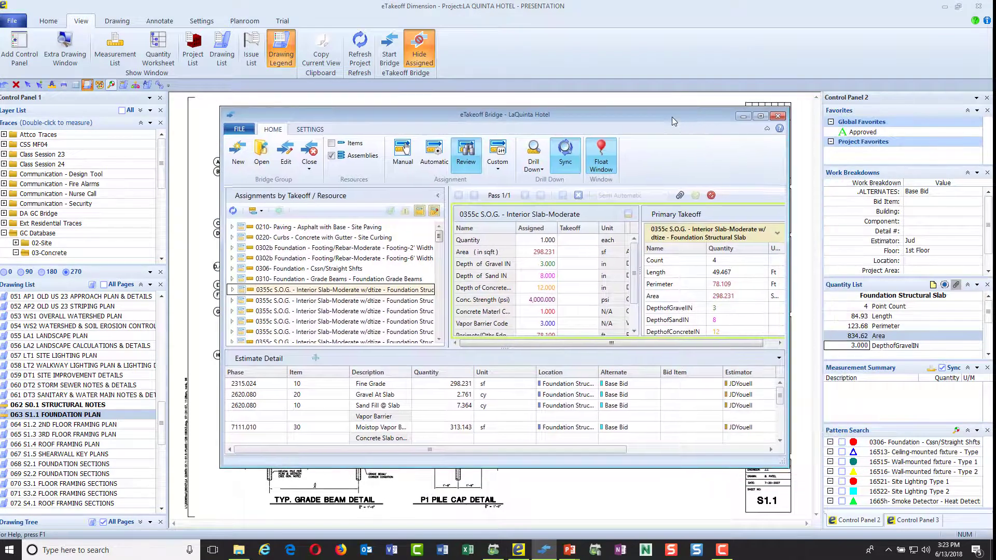
scroll(890, 334, "down", 2)
scroll(890, 332, "up", 2)
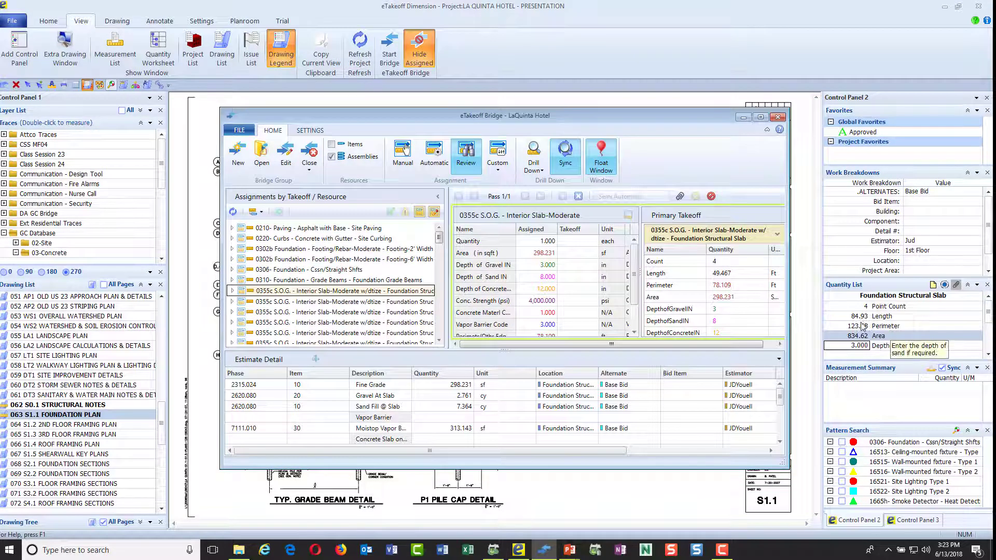
scroll(865, 321, "down", 2)
Set gravel and sand depths to 4 in, concrete depth to 10 in and strength to 3500 psi.
left_click(847, 346)
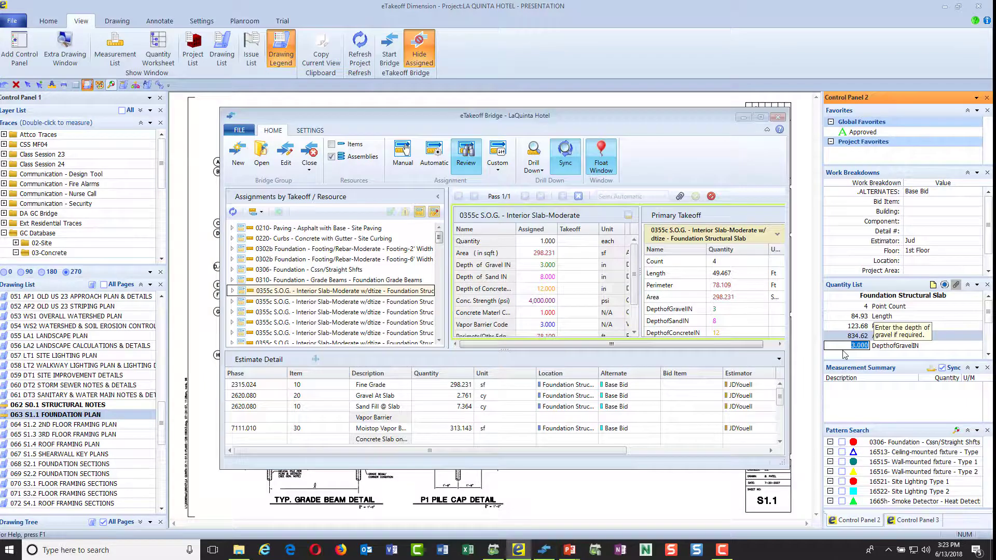
type("4")
key("Tab")
type("4")
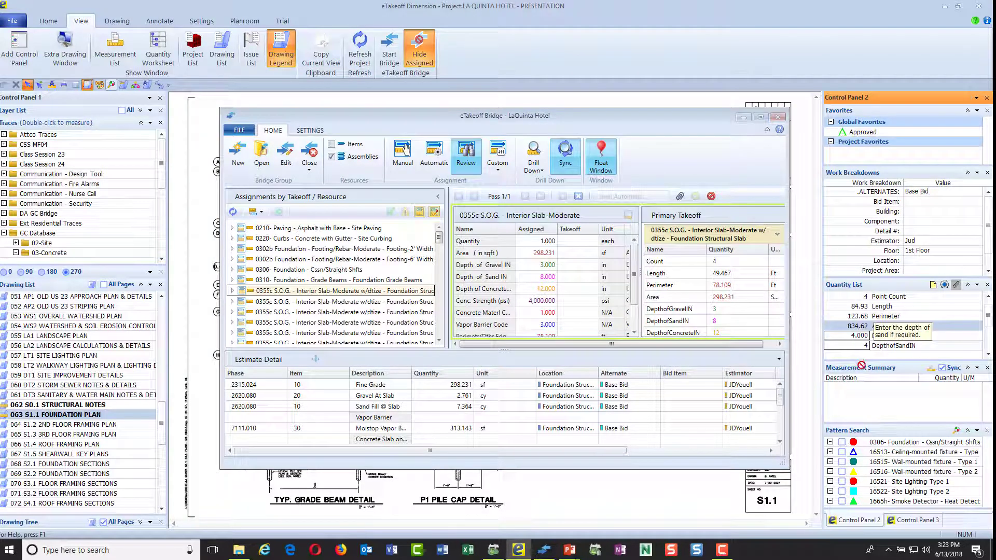
key("Tab")
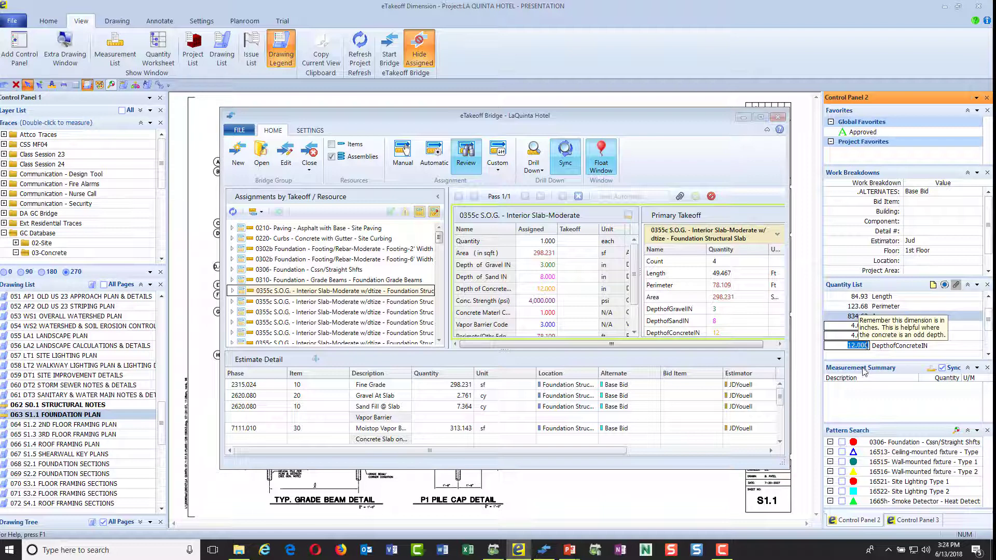
type("10")
key("Tab")
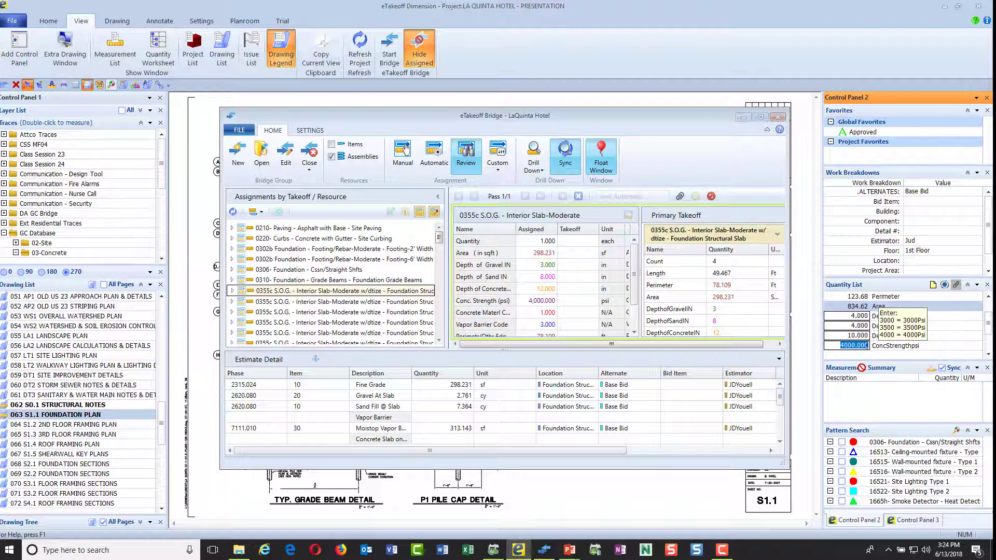
type("35")
Refresh the Bridge assignments and hide unchanged ones, leaving the revised slab takeoff (834.623 sf, 3500 psi).
left_click_drag(577, 114, 713, 119)
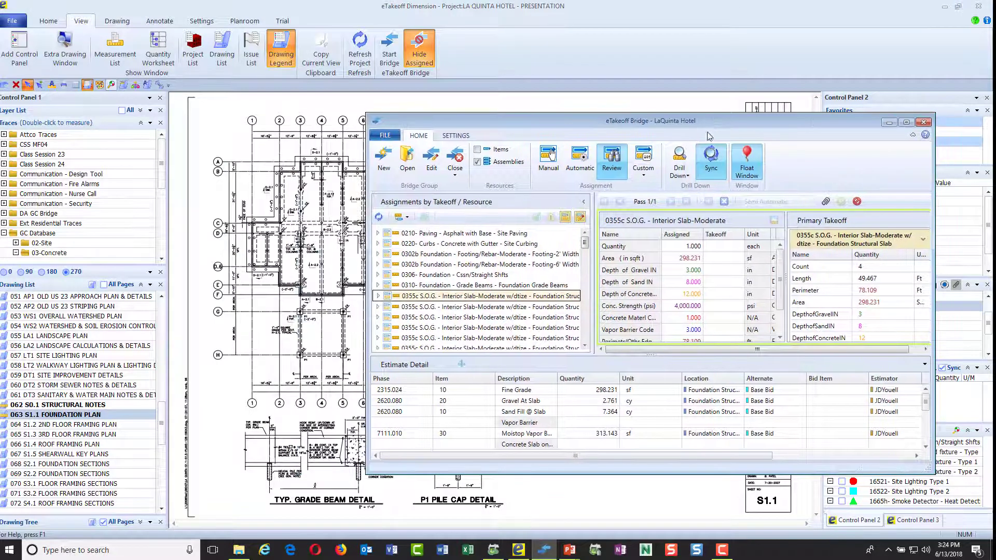
left_click(378, 217)
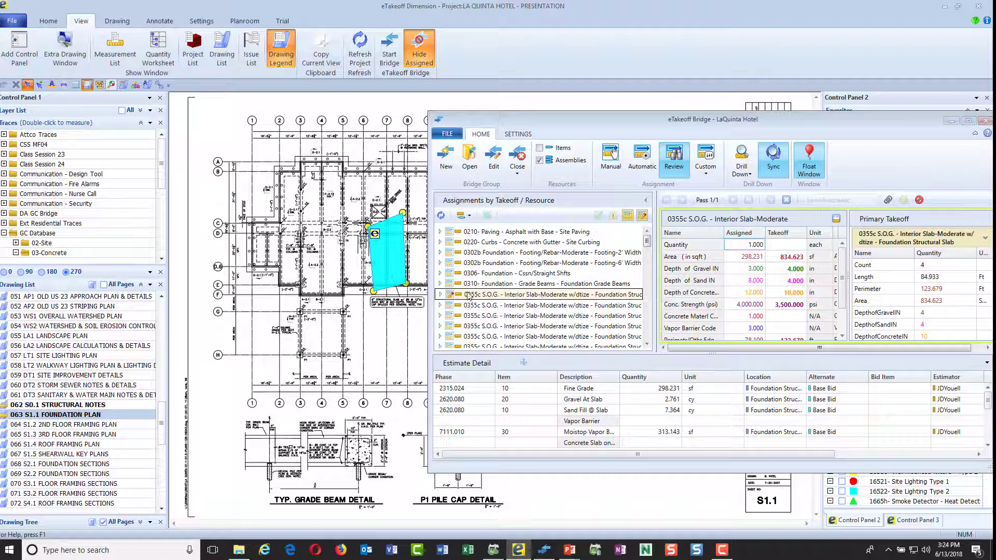
left_click(628, 215)
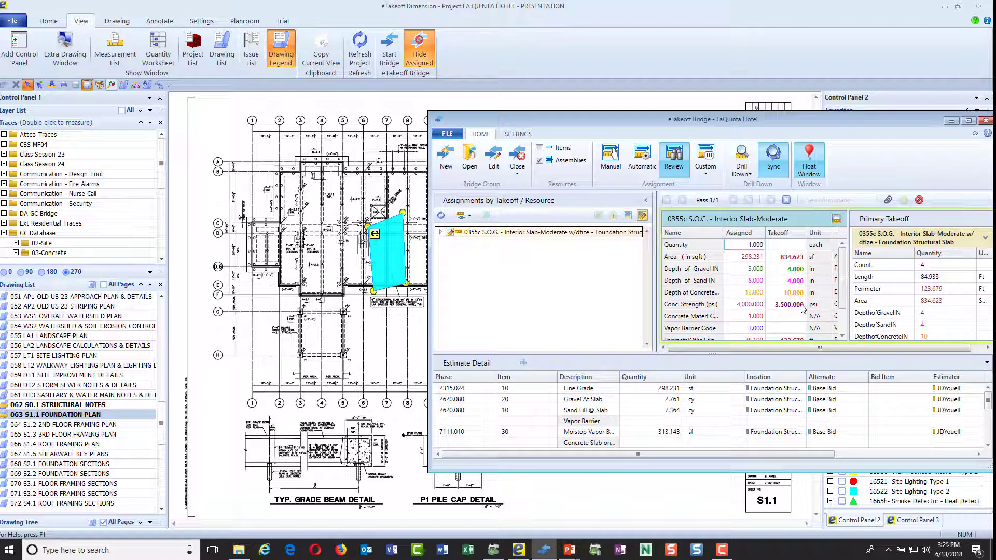
scroll(794, 313, "down", 1)
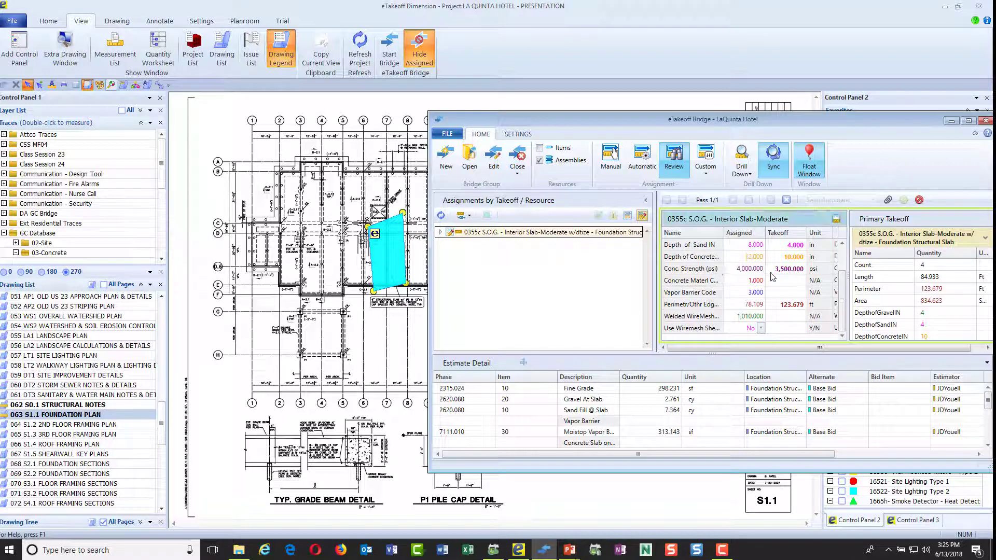
scroll(787, 284, "up", 1)
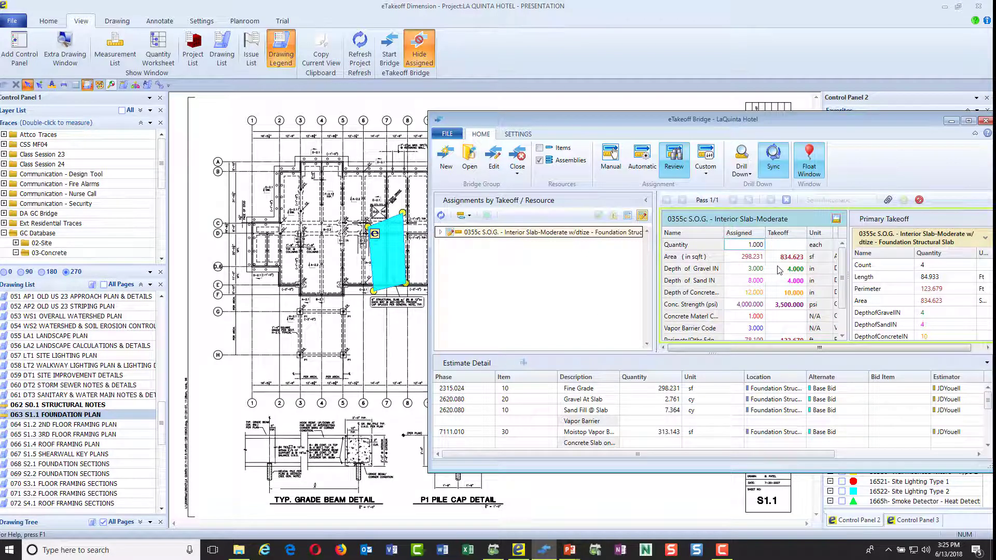
Apply the new slab values, rename the assignment 'Chnaged as per Addenda', and attach an addenda-change note.
left_click(836, 224)
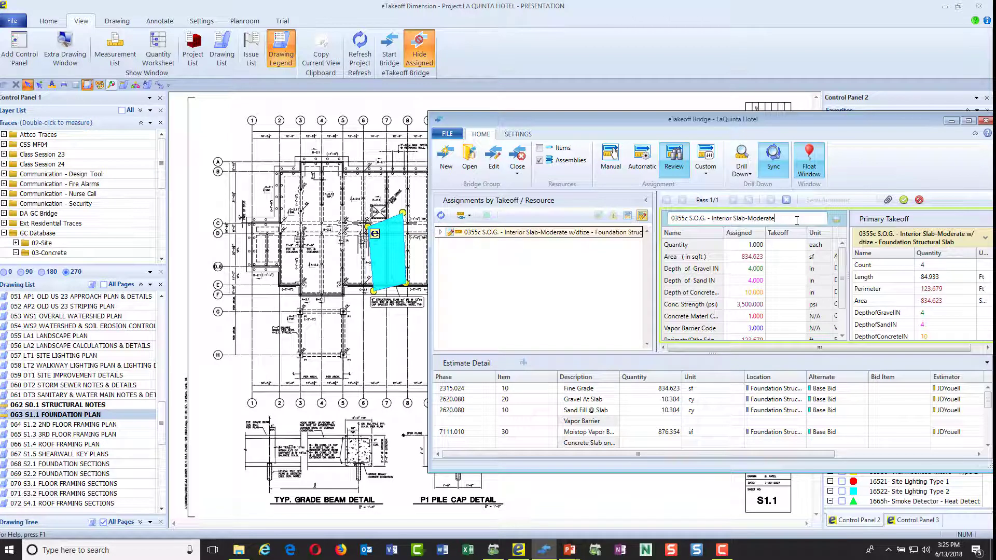
type("hnaged as per Addenda")
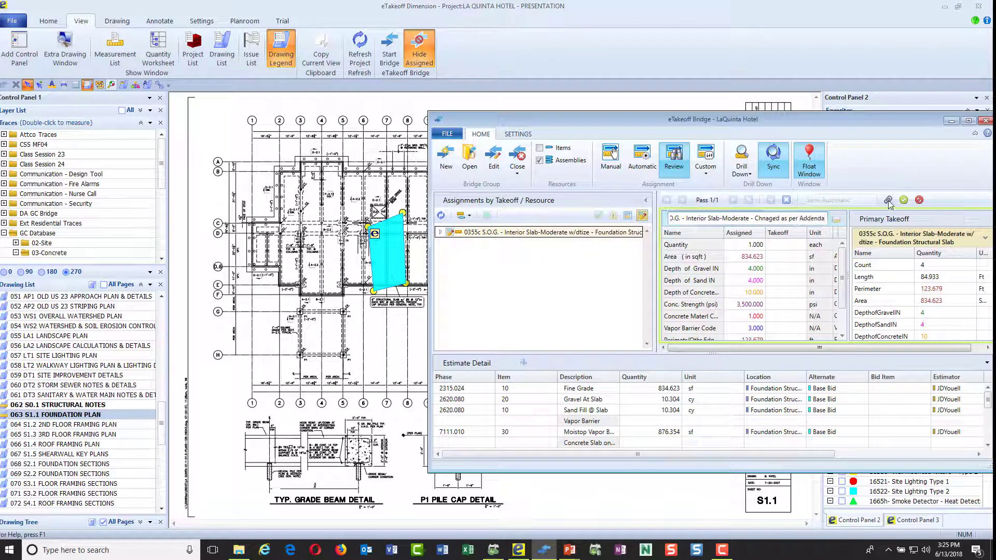
left_click(888, 200)
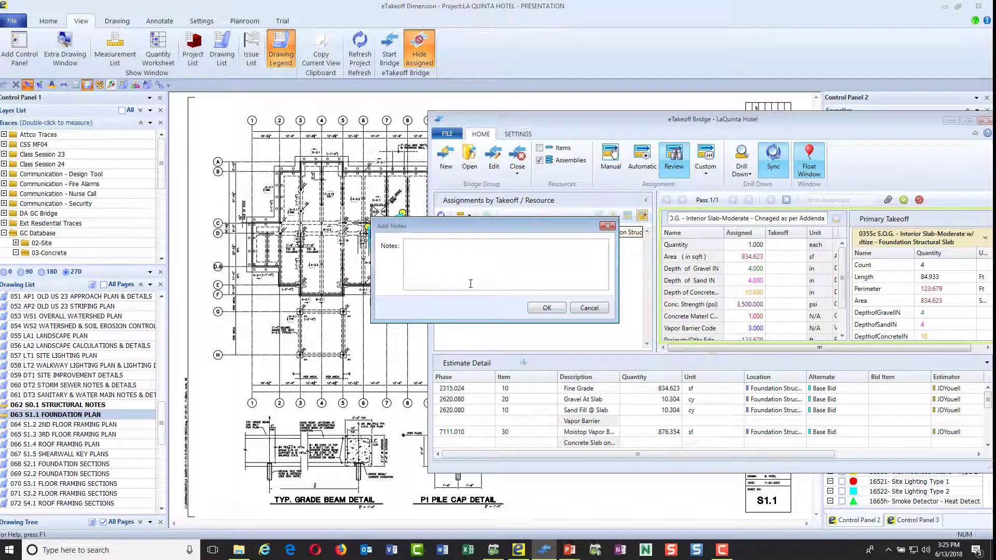
type("Mark Changed this as per Addenda Check with Jim")
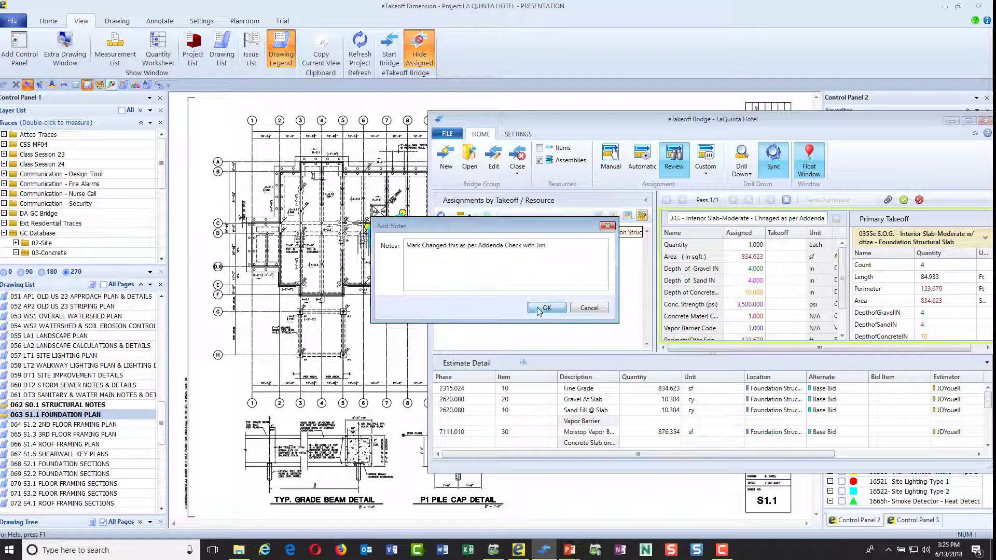
left_click(539, 309)
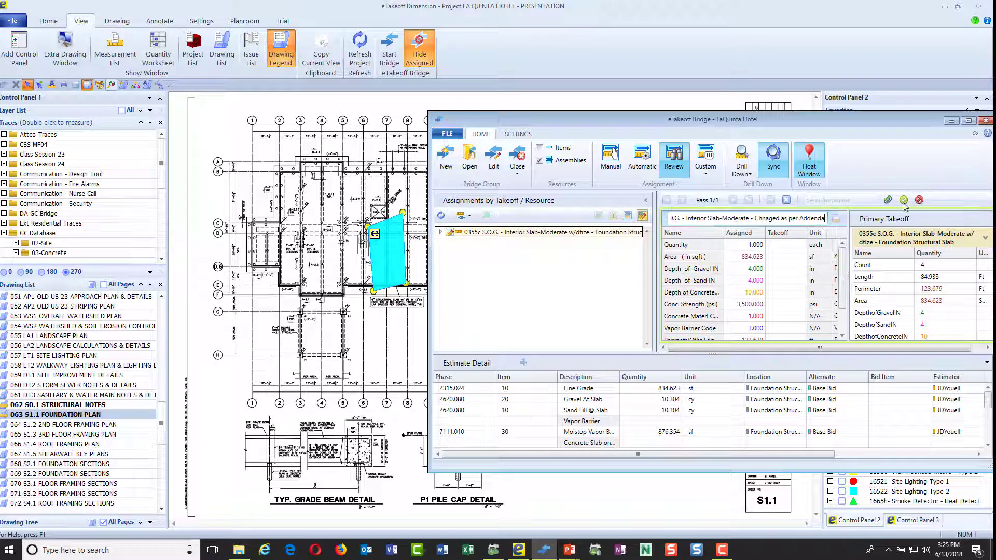
Close and minimize the bridge, then reopen the LaQuinta Hotel estimate showing the slab at 25.76 cy.
left_click(520, 175)
left_click(538, 200)
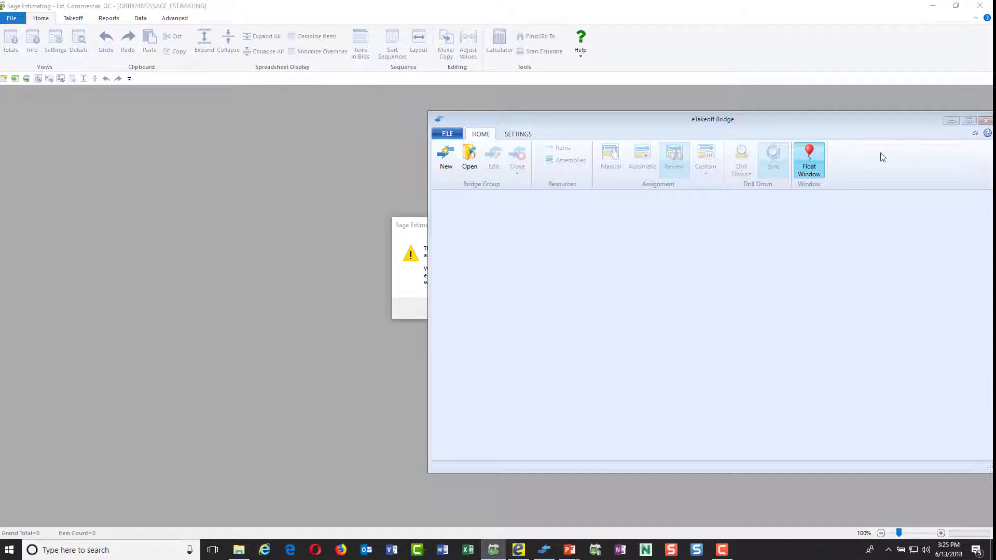
left_click(953, 124)
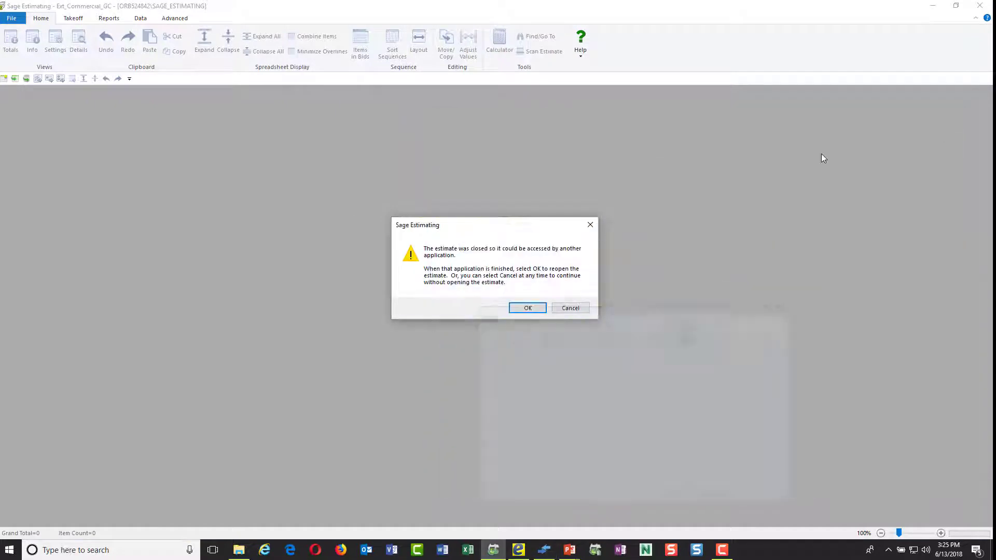
left_click(519, 309)
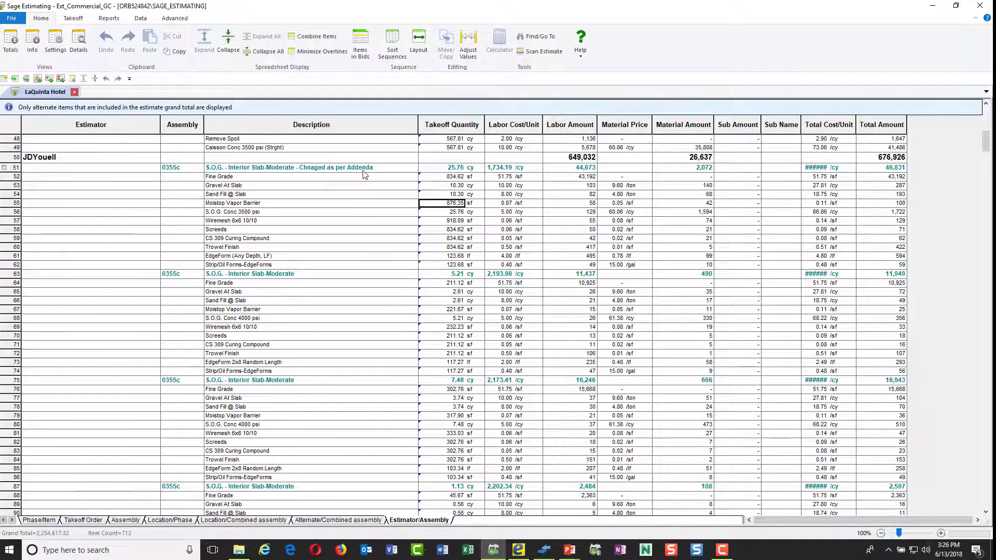
right_click(343, 169)
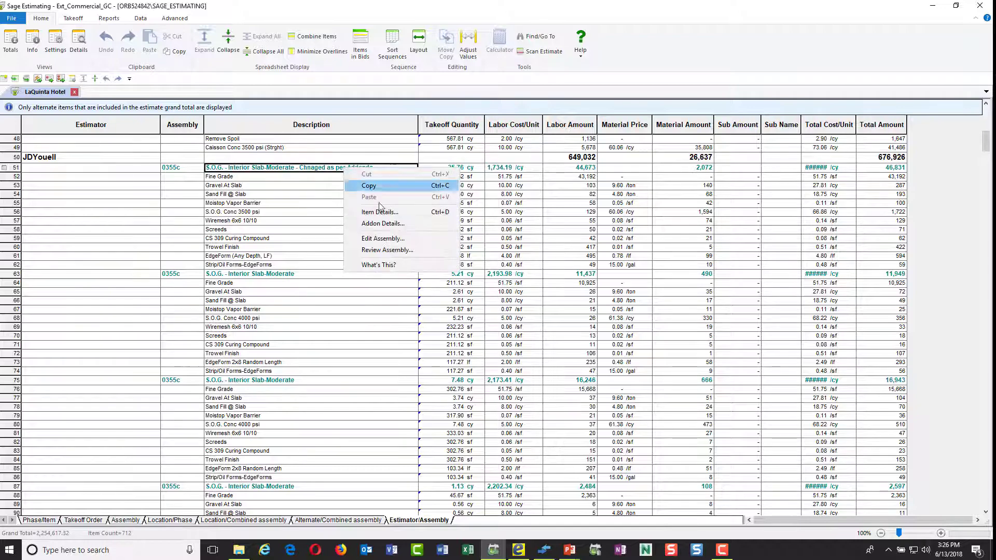
left_click(384, 253)
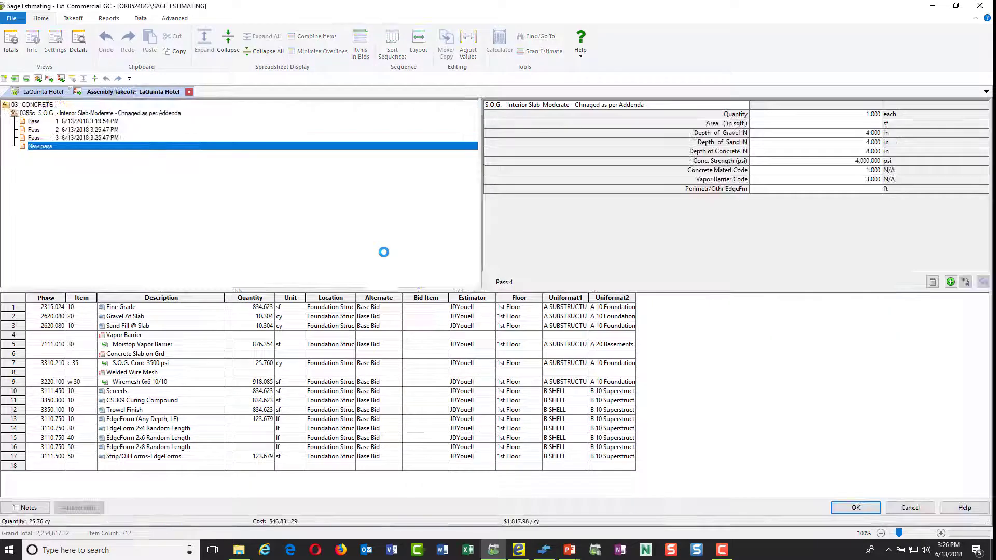
left_click(90, 140)
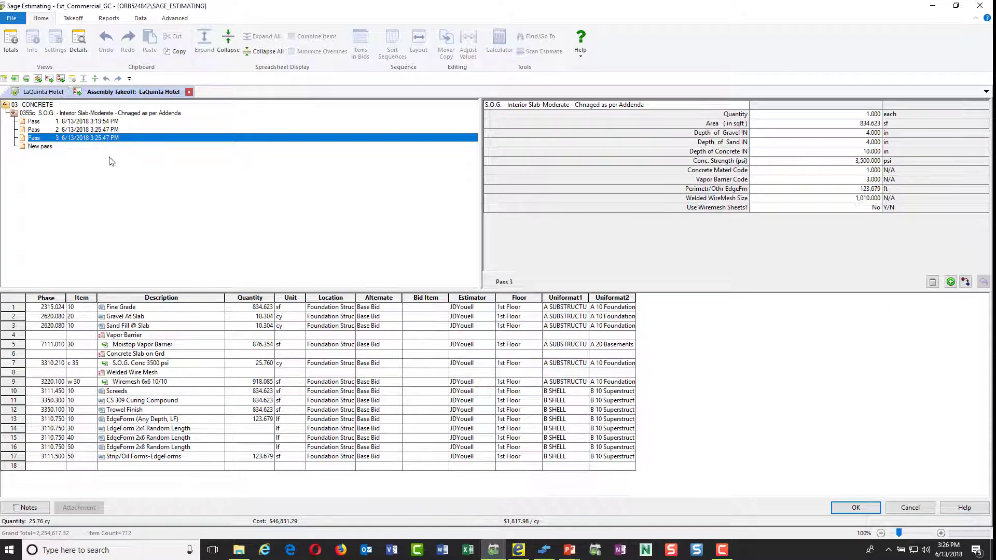
right_click(225, 178)
left_click(263, 238)
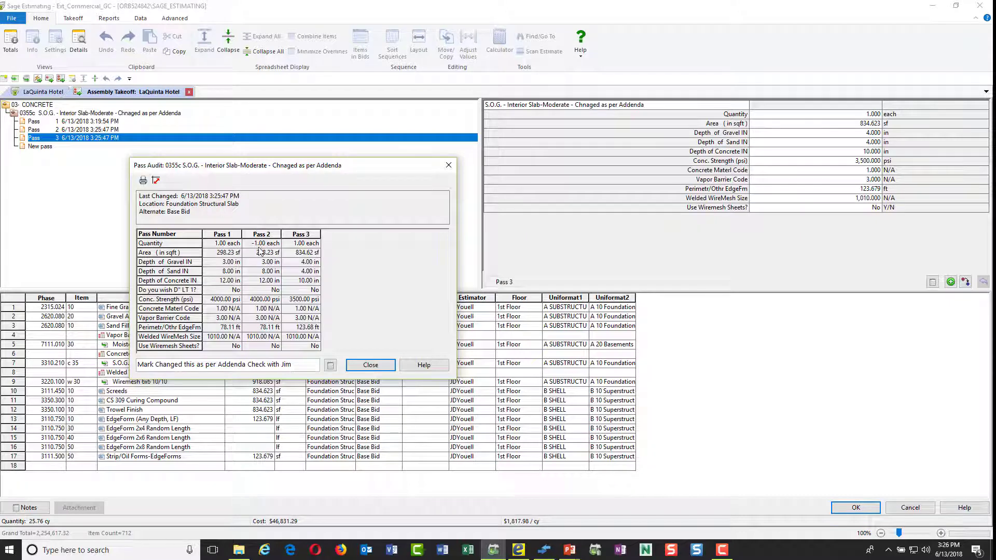
left_click(305, 235)
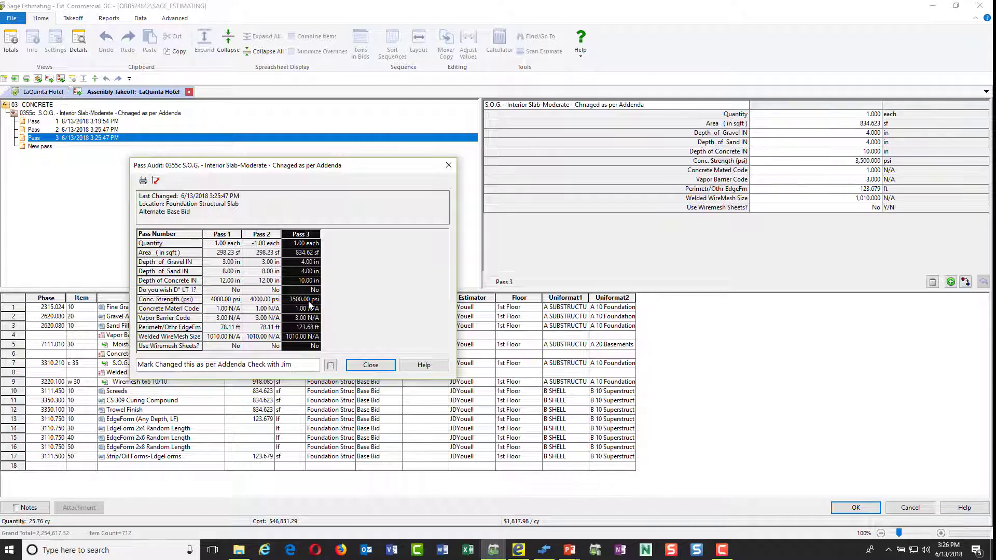
left_click(331, 366)
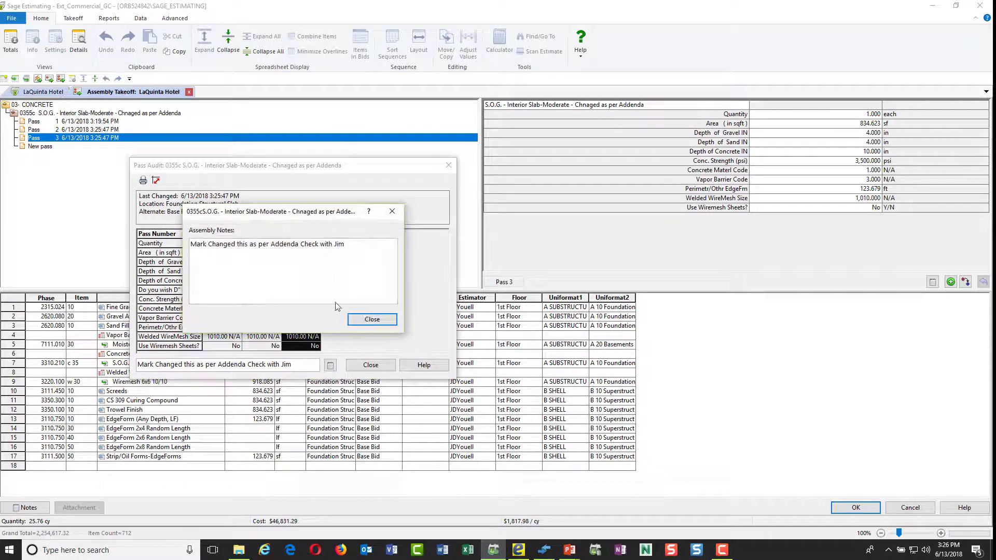
left_click(372, 319)
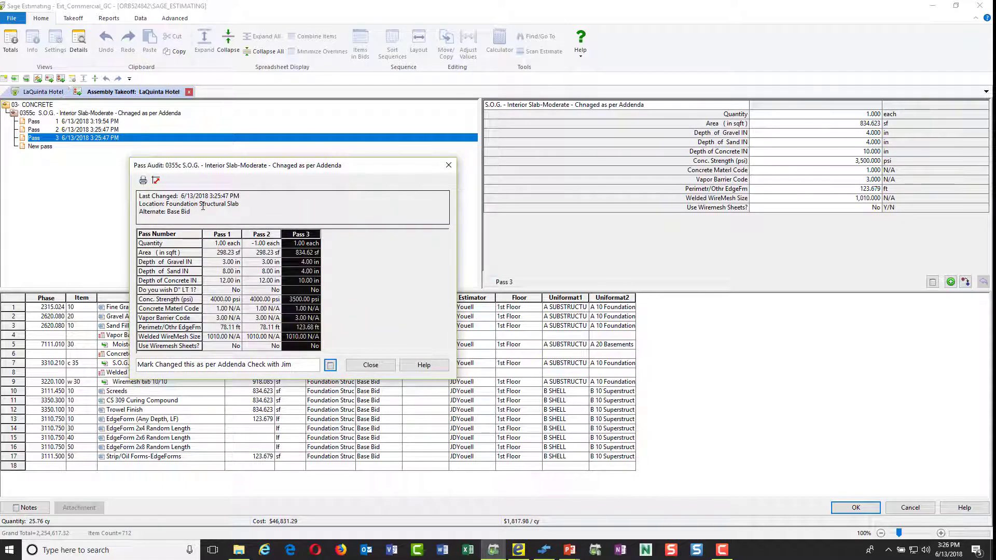
left_click(370, 365)
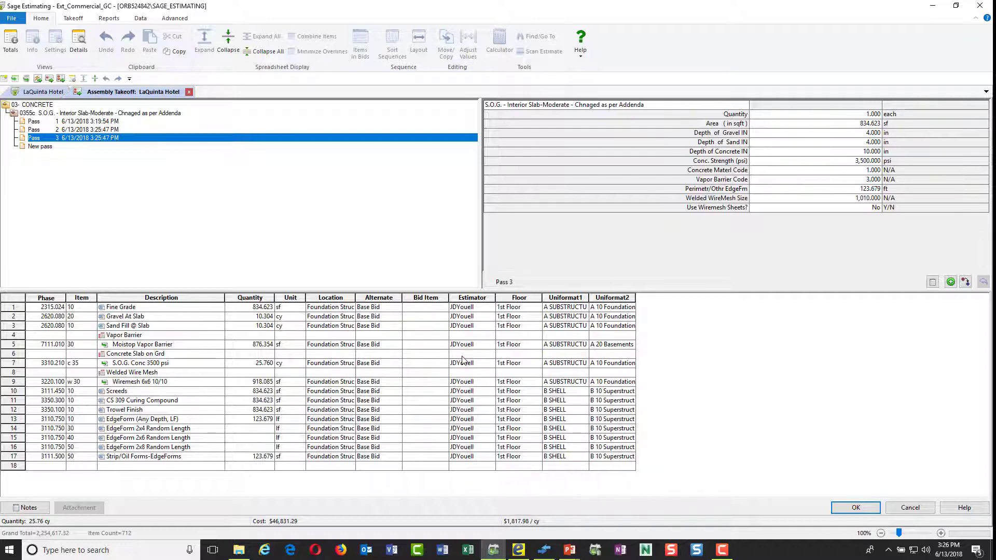
left_click(859, 507)
left_click(916, 509)
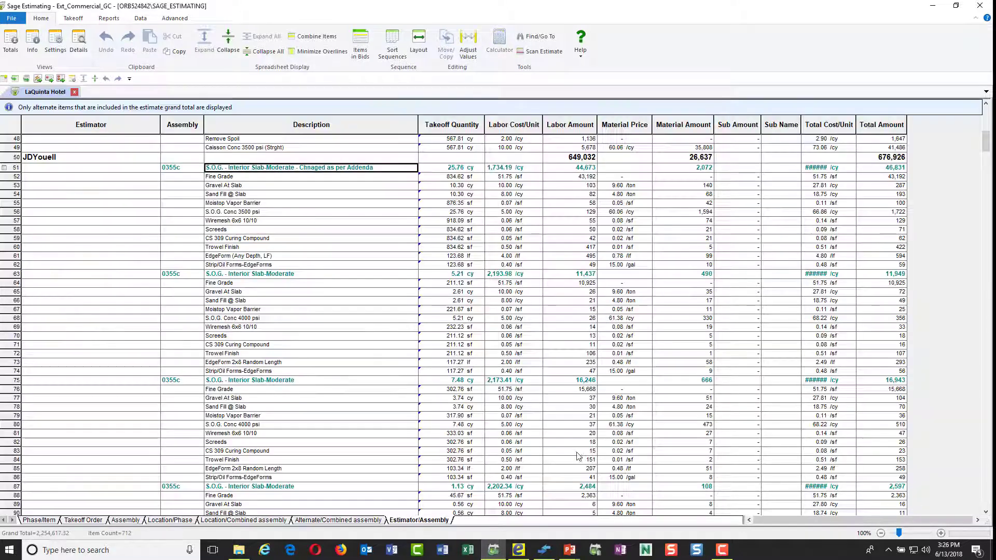